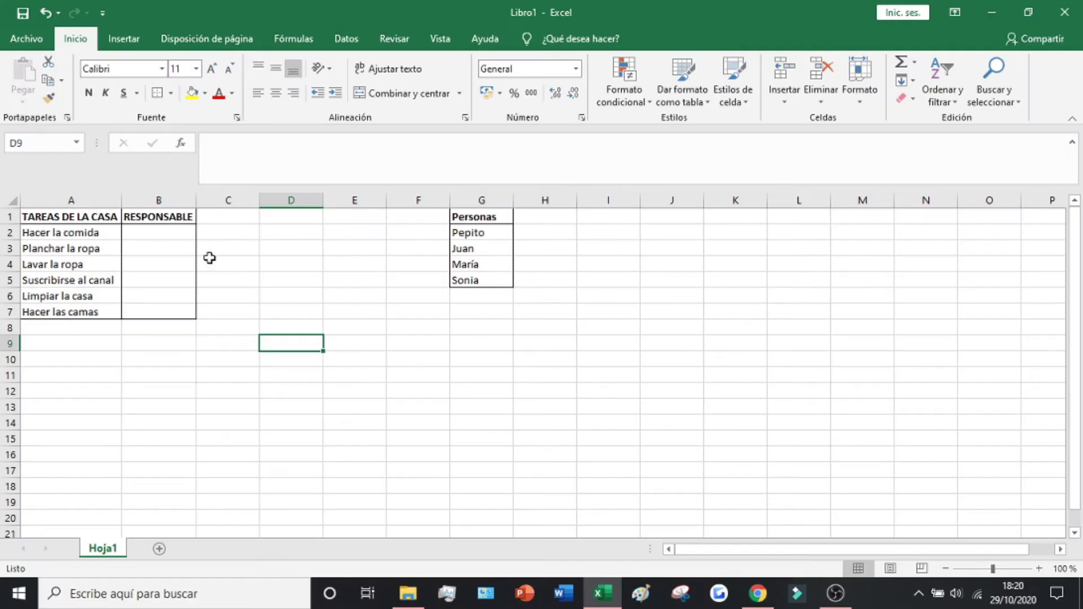
# - Give B2:B7 a Lista data validation rule with source =$G$2:$G$5
pyautogui.click(173, 231)
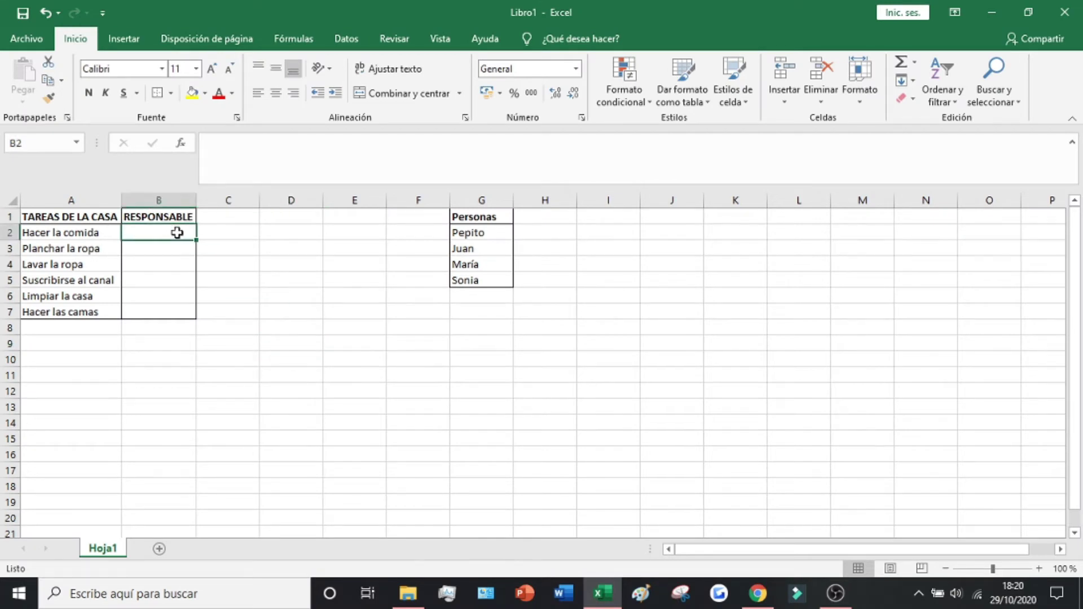
pyautogui.moveTo(177, 233); pyautogui.dragTo(157, 314)
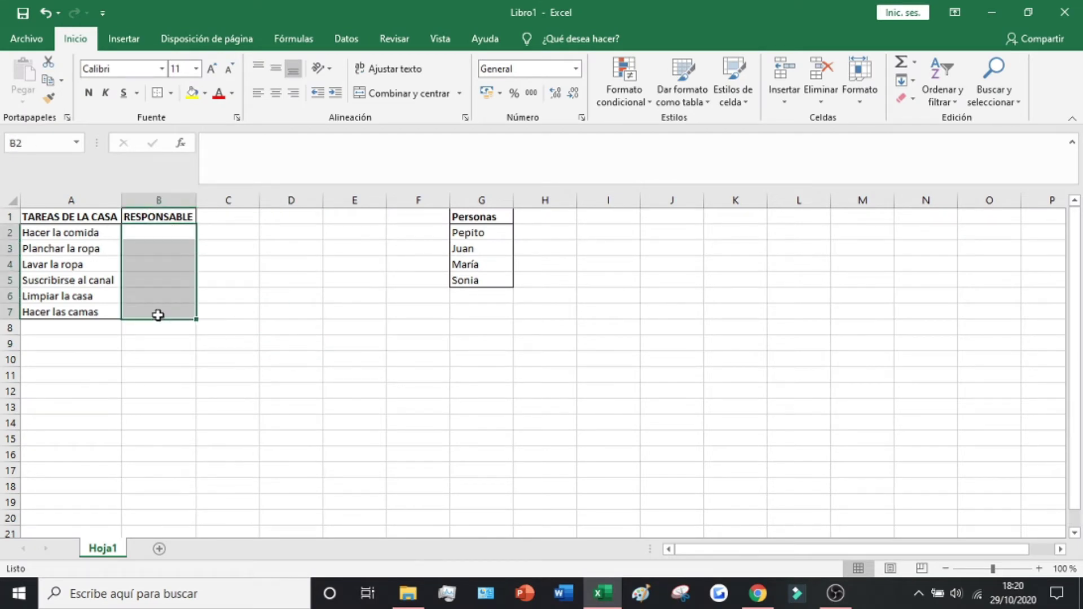
pyautogui.click(352, 40)
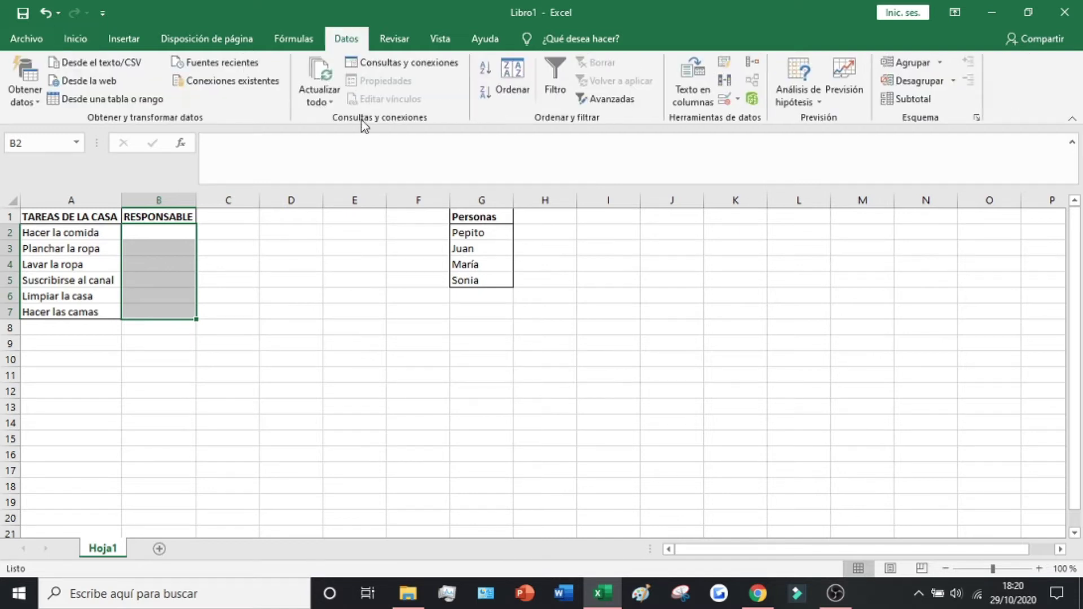
pyautogui.click(733, 101)
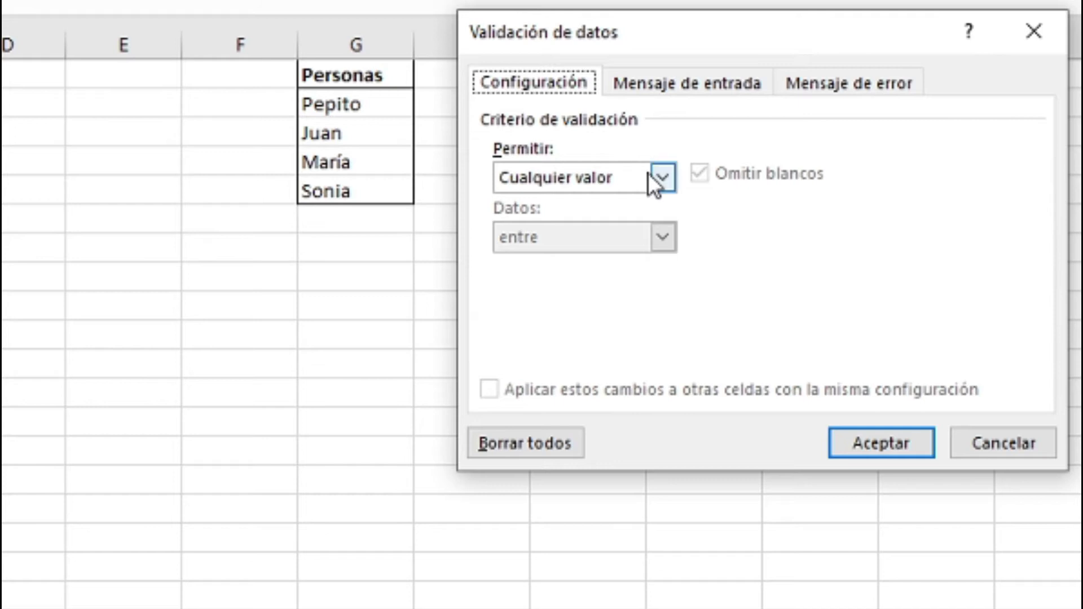
pyautogui.click(649, 272)
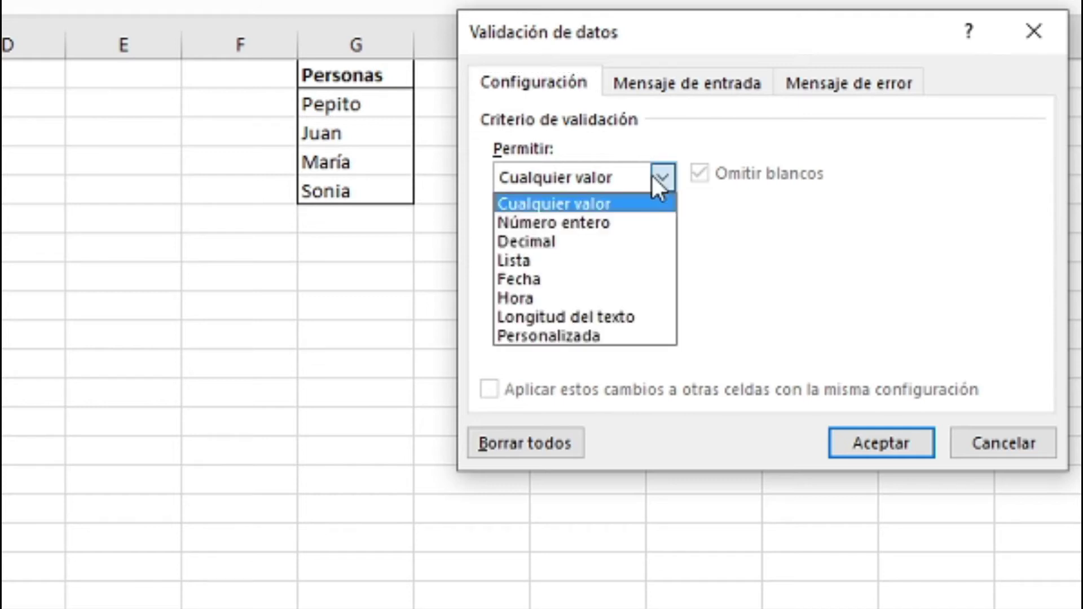
pyautogui.click(545, 258)
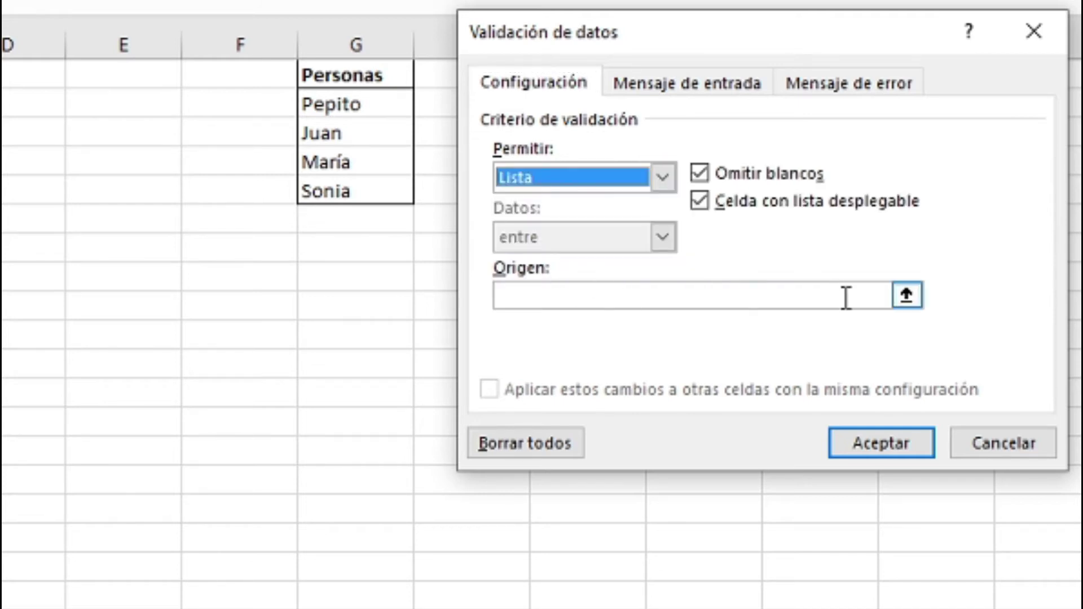
pyautogui.click(906, 294)
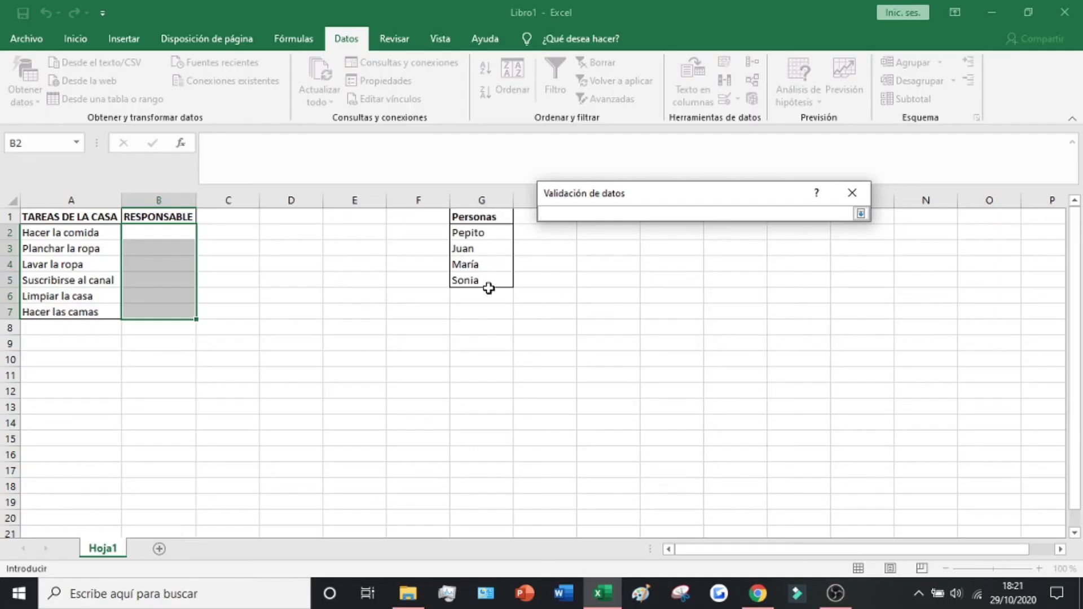
pyautogui.moveTo(487, 280); pyautogui.dragTo(483, 232)
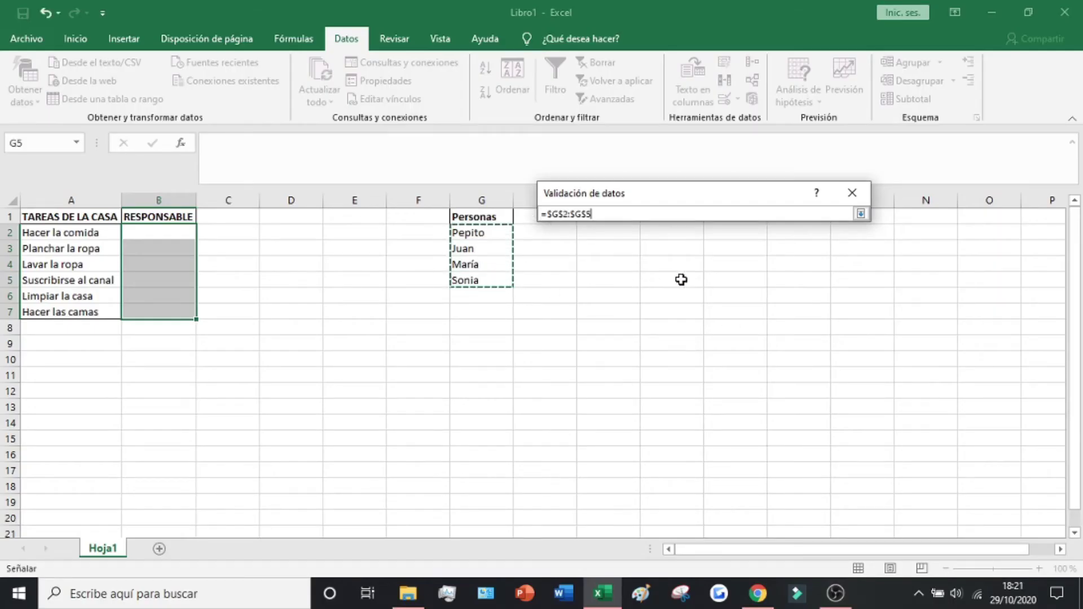
pyautogui.click(860, 216)
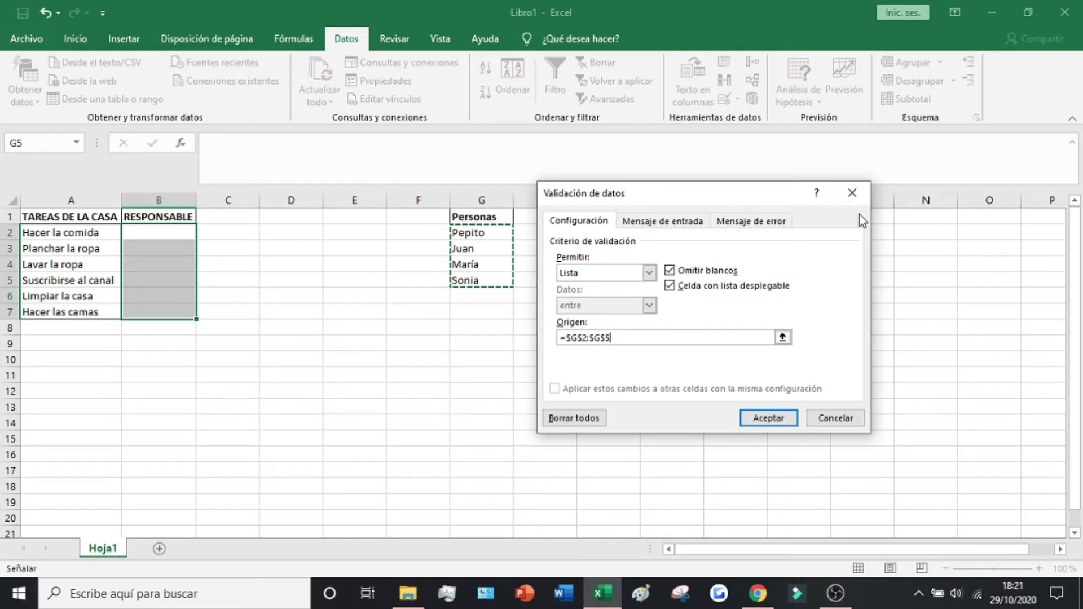
# - Confirm the validation rule and pick Juan for B2 from its new dropdown
pyautogui.click(769, 418)
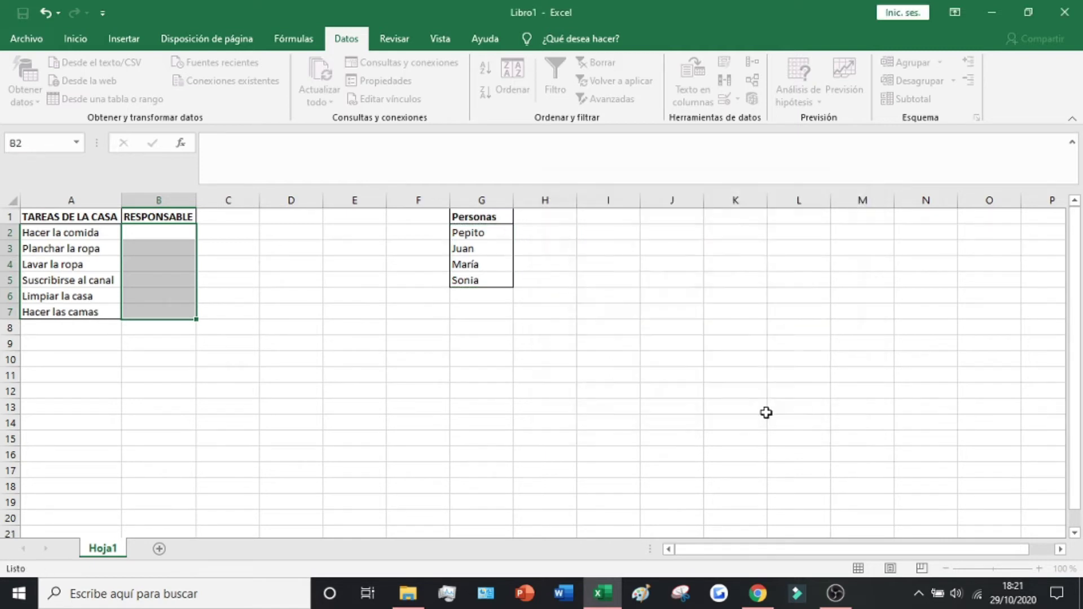
pyautogui.click(229, 248)
pyautogui.click(178, 237)
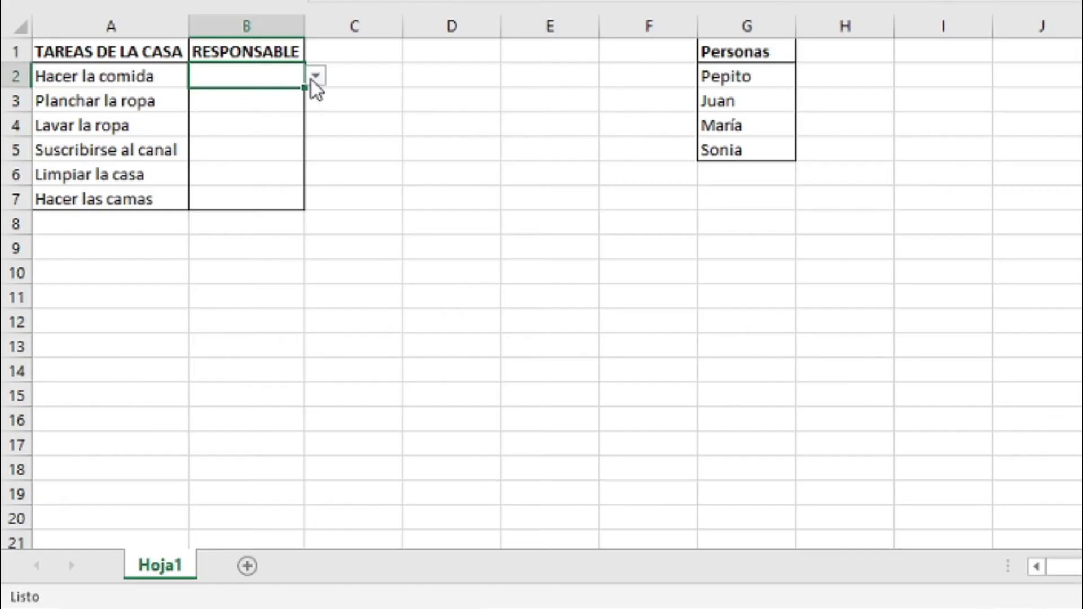
pyautogui.click(316, 77)
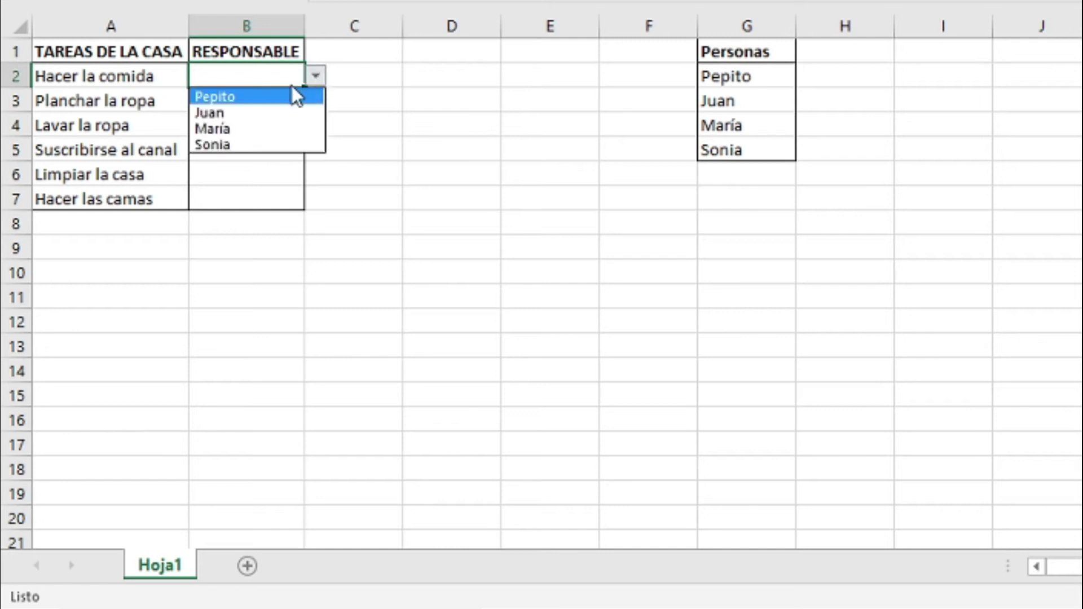
pyautogui.click(265, 111)
# - Assign María to B3 and Sonia to B4 from their name dropdowns
pyautogui.click(290, 99)
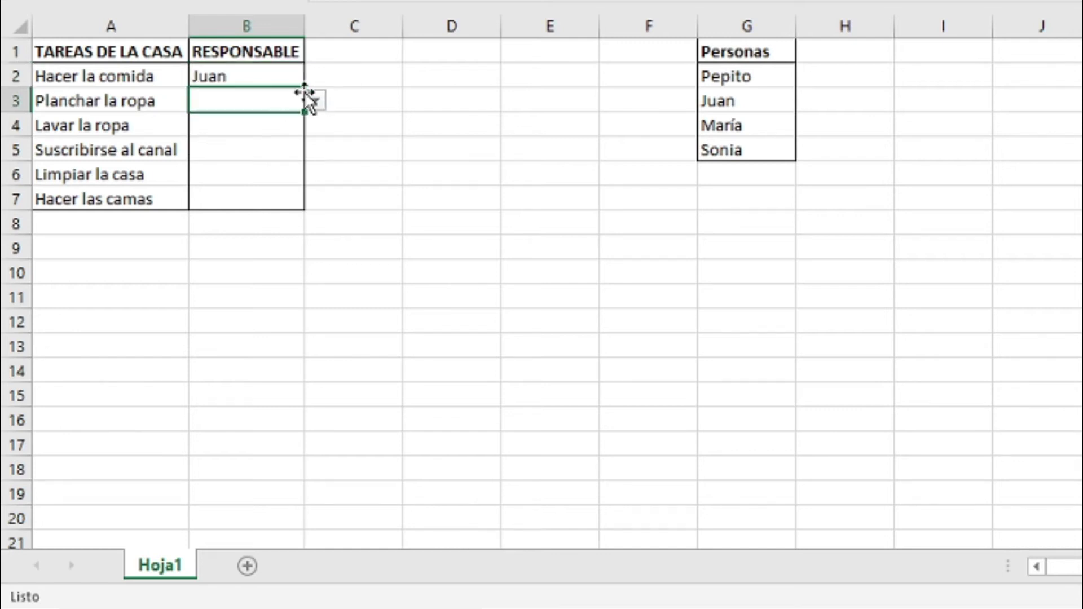
pyautogui.click(315, 100)
pyautogui.click(254, 153)
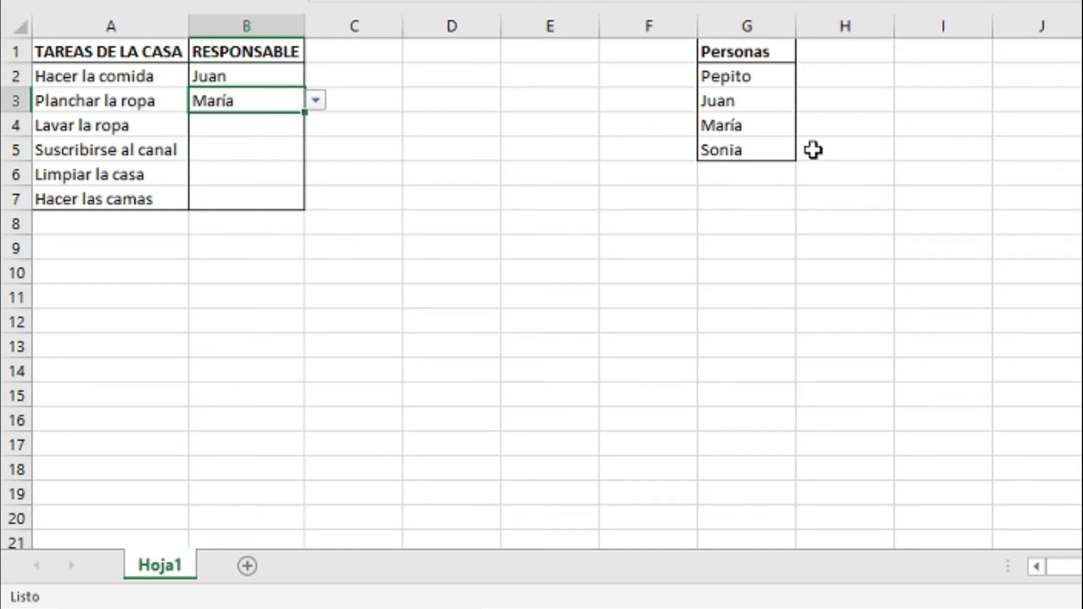
pyautogui.click(290, 137)
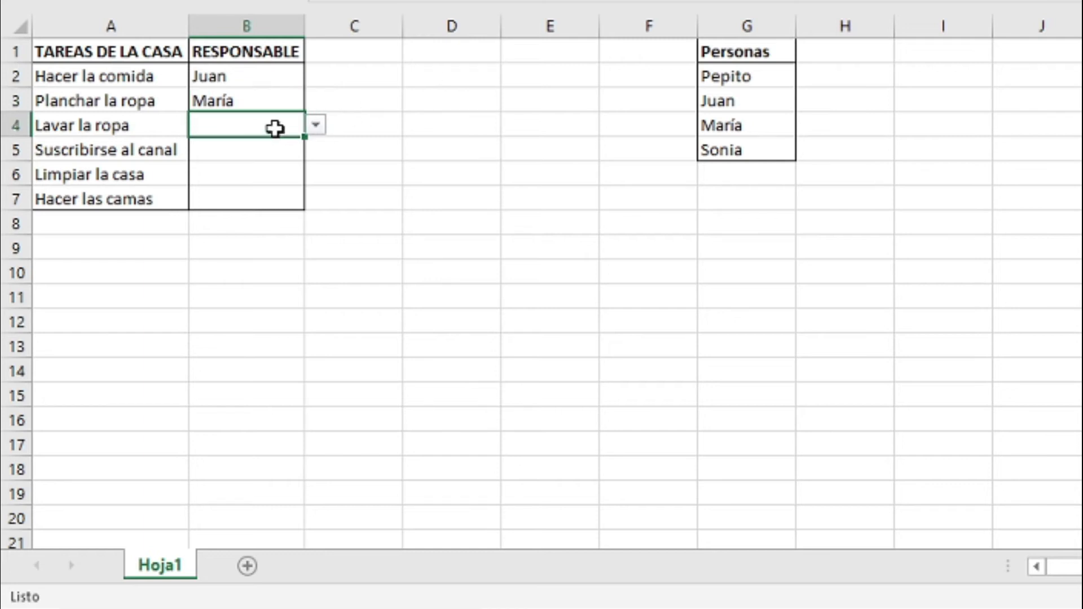
pyautogui.click(316, 125)
pyautogui.click(235, 194)
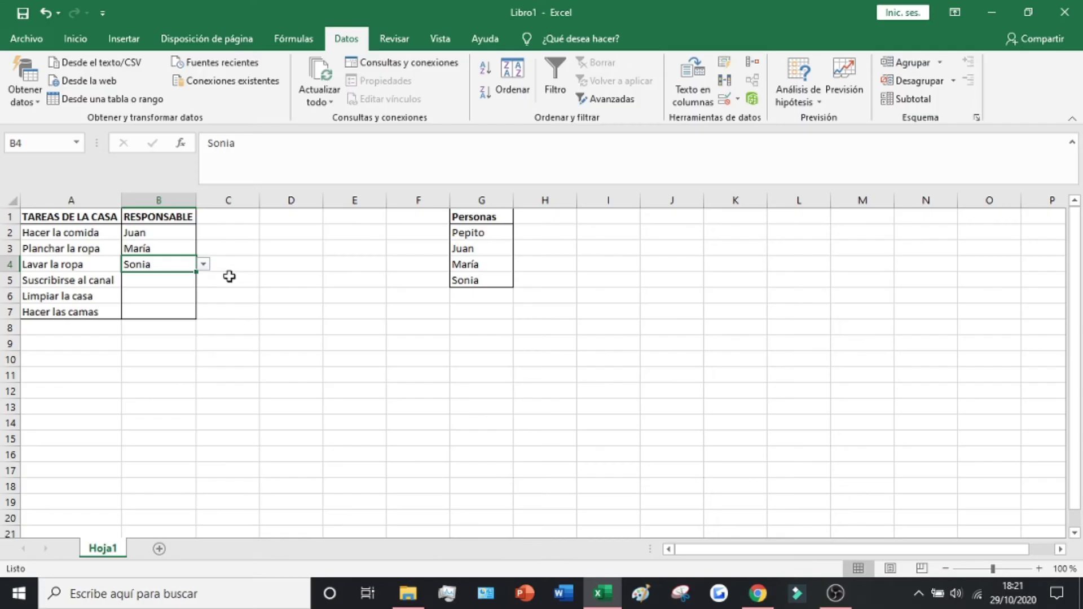
# - Enter the off-list name Adrian in B6, cancel the validation error, and reopen B6's list
pyautogui.click(162, 294)
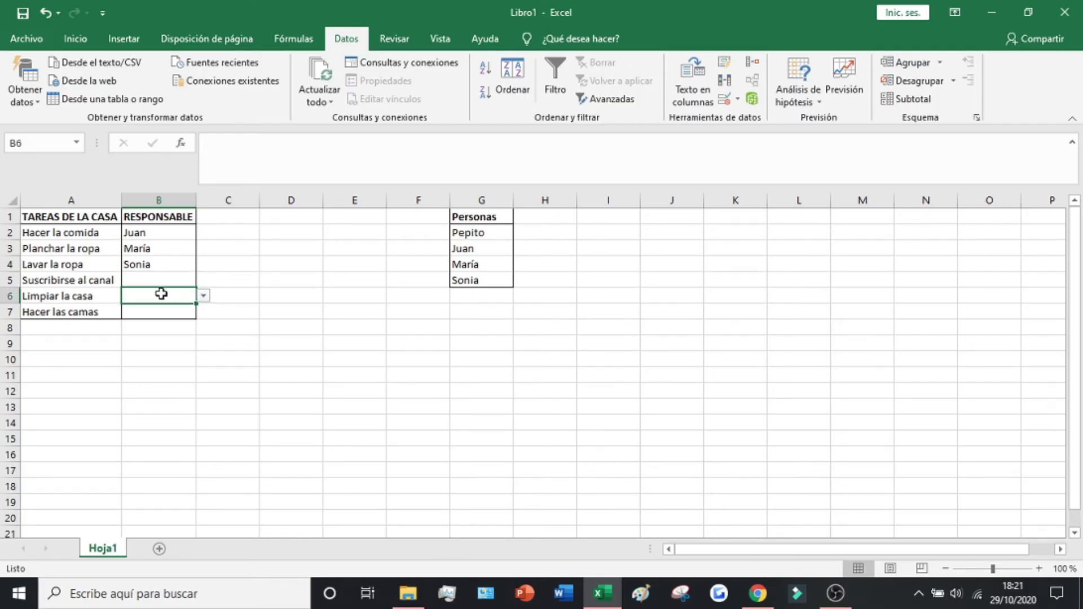
pyautogui.write('Adrian')
pyautogui.press('Return')
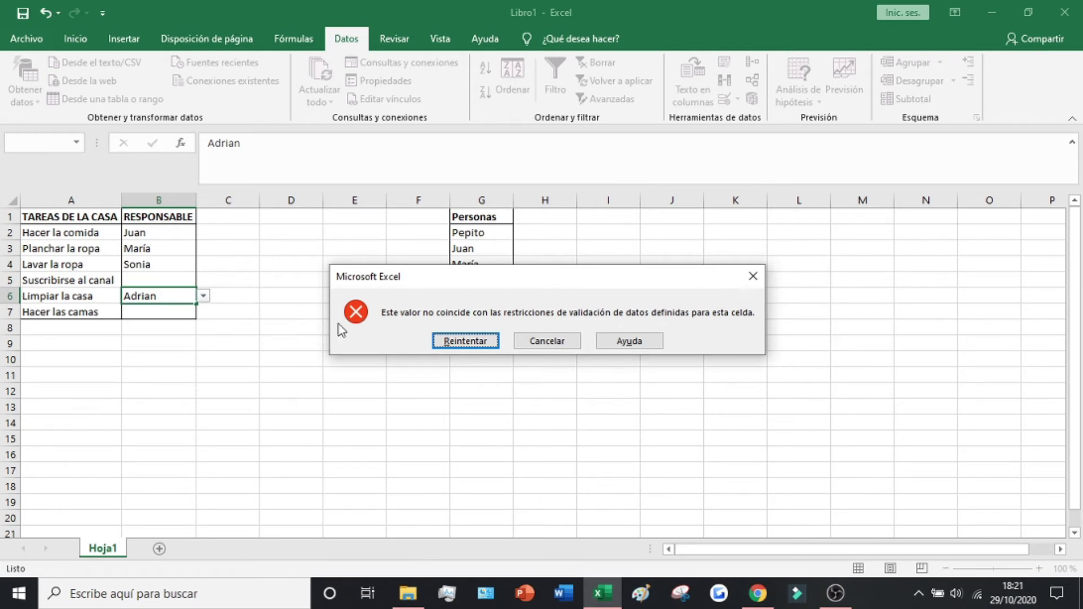
pyautogui.click(583, 340)
pyautogui.click(203, 295)
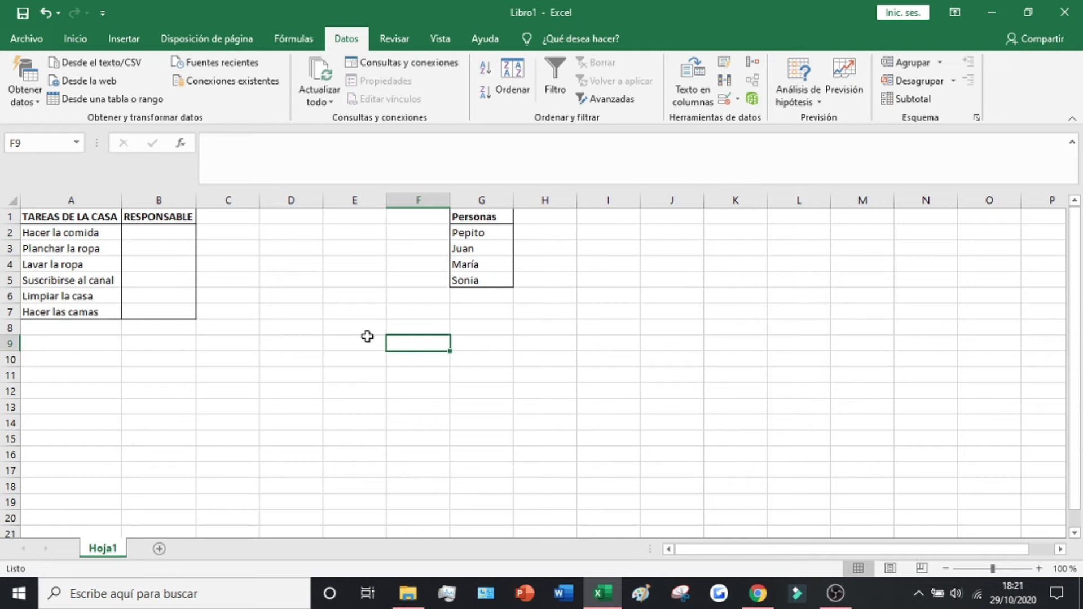
# - Add Juana in G6, then check that B3's dropdown still lists only four names
pyautogui.moveTo(175, 231); pyautogui.dragTo(158, 309)
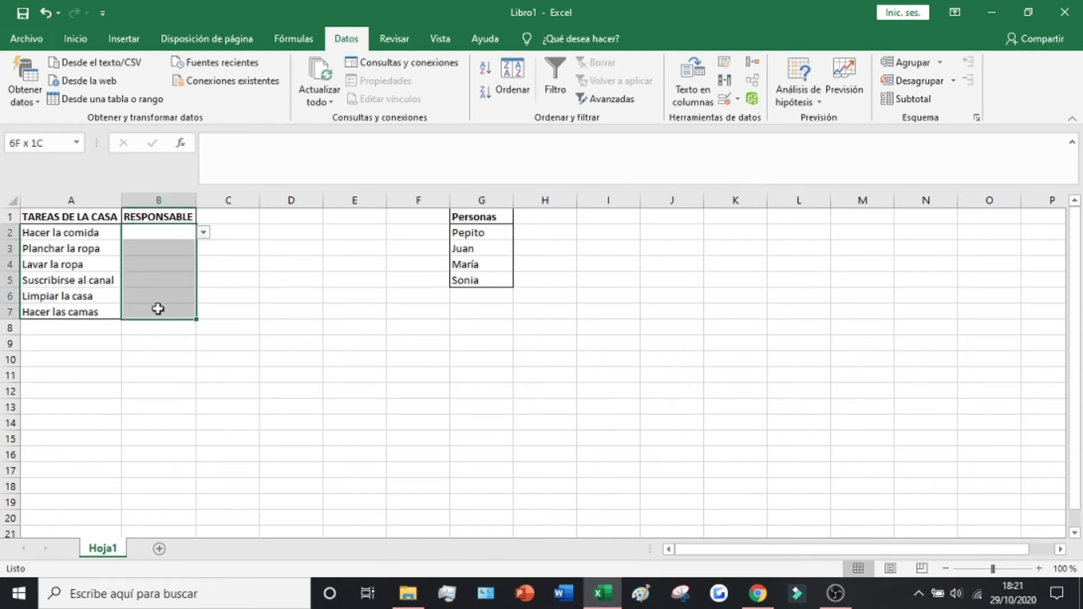
pyautogui.click(381, 315)
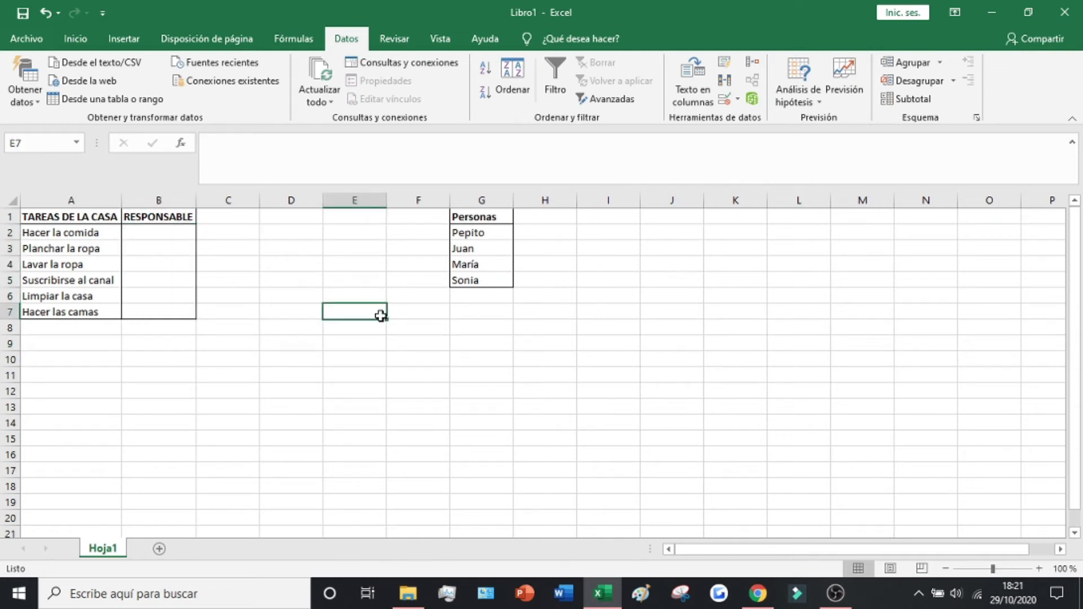
pyautogui.click(497, 292)
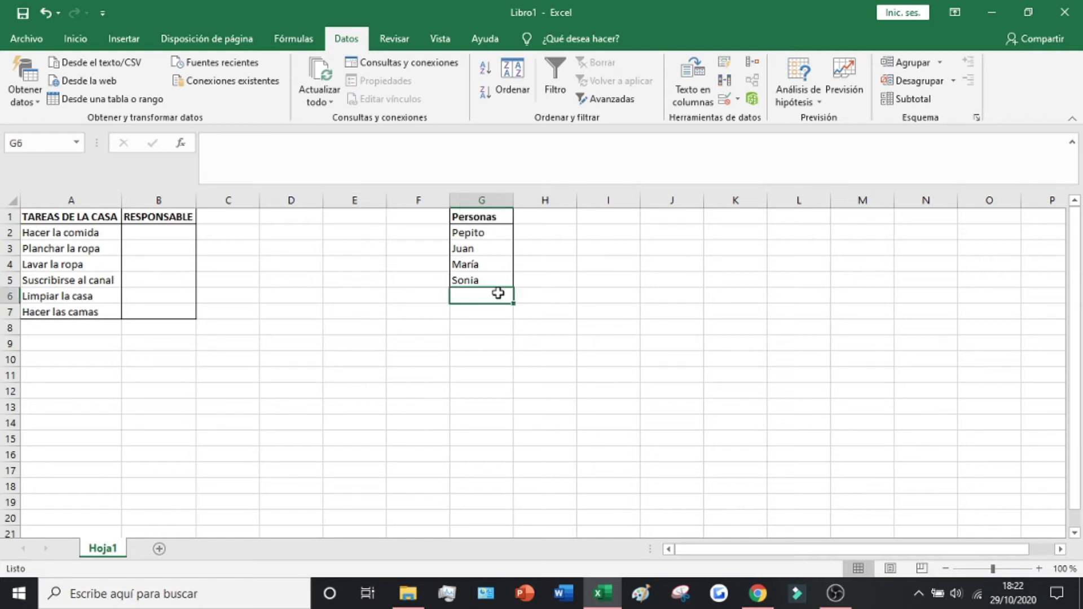
pyautogui.write('Juana')
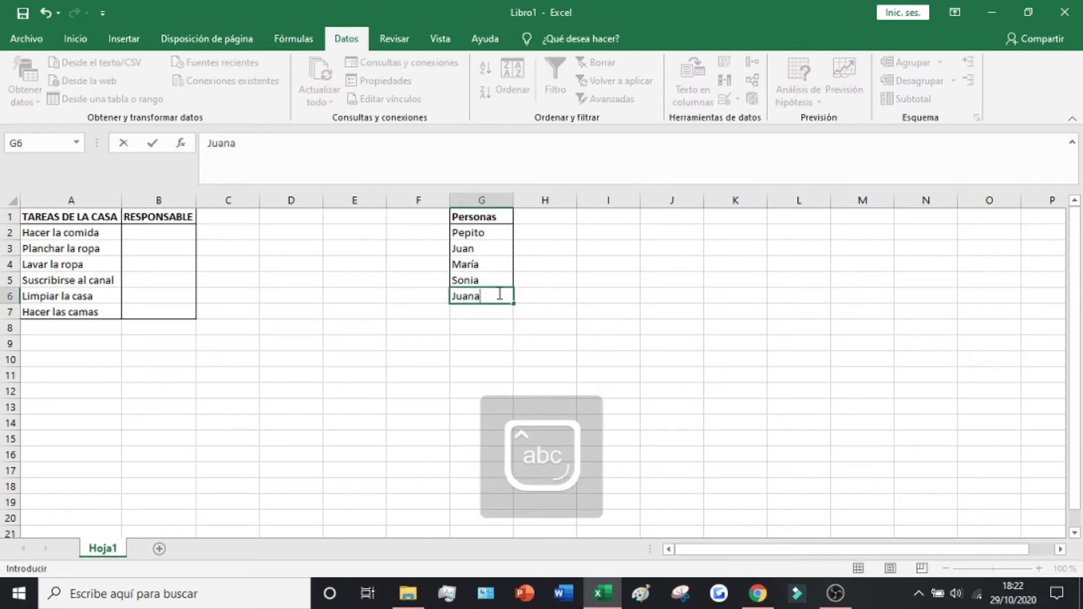
pyautogui.click(367, 318)
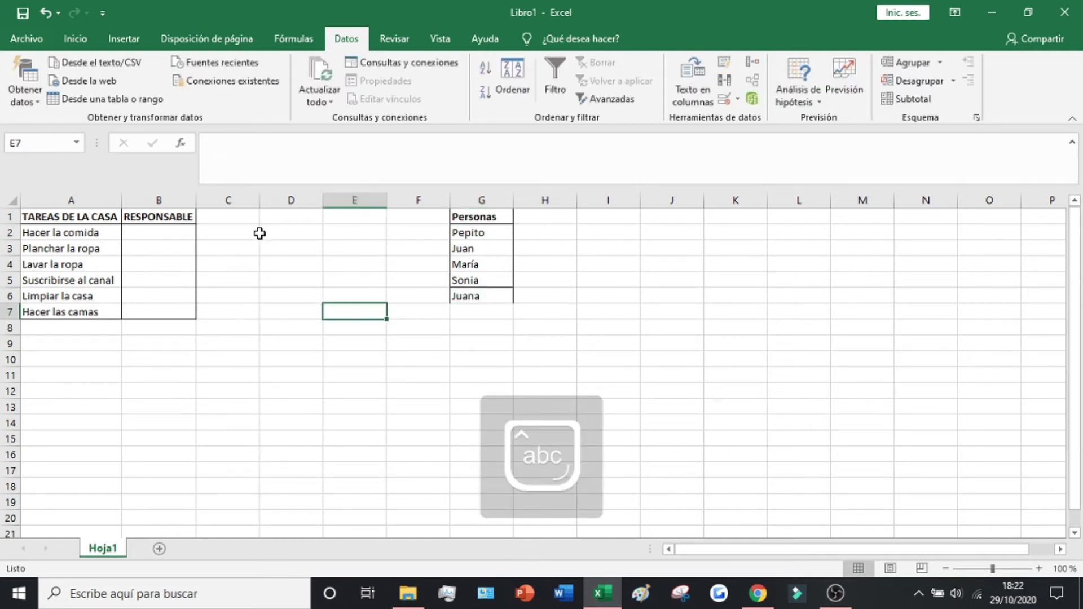
pyautogui.click(182, 248)
pyautogui.click(202, 249)
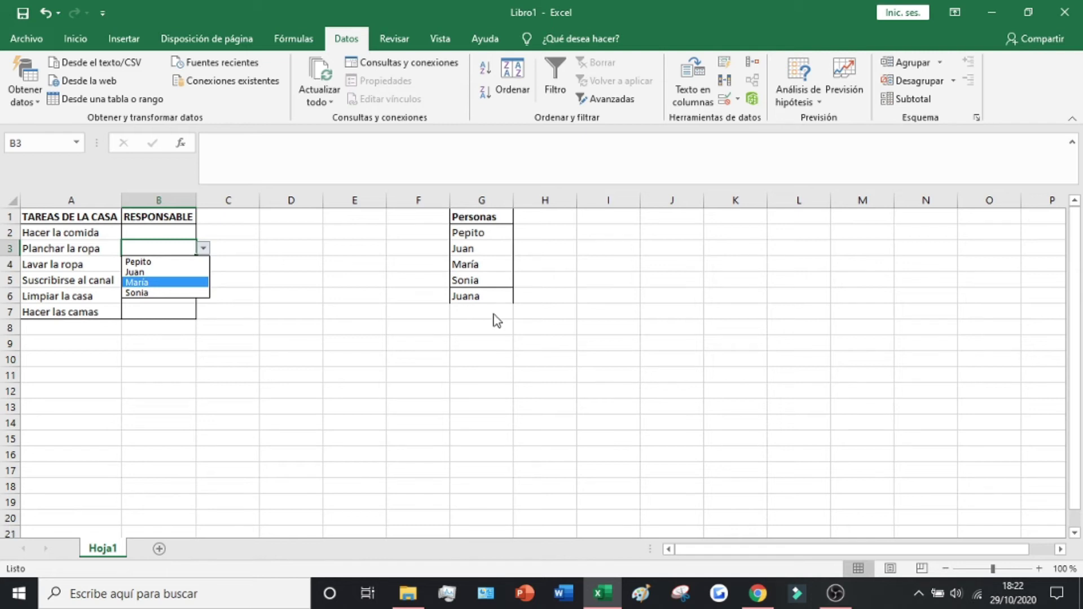
# - Switch B2:B7's data validation back to Cualquier valor
pyautogui.click(354, 311)
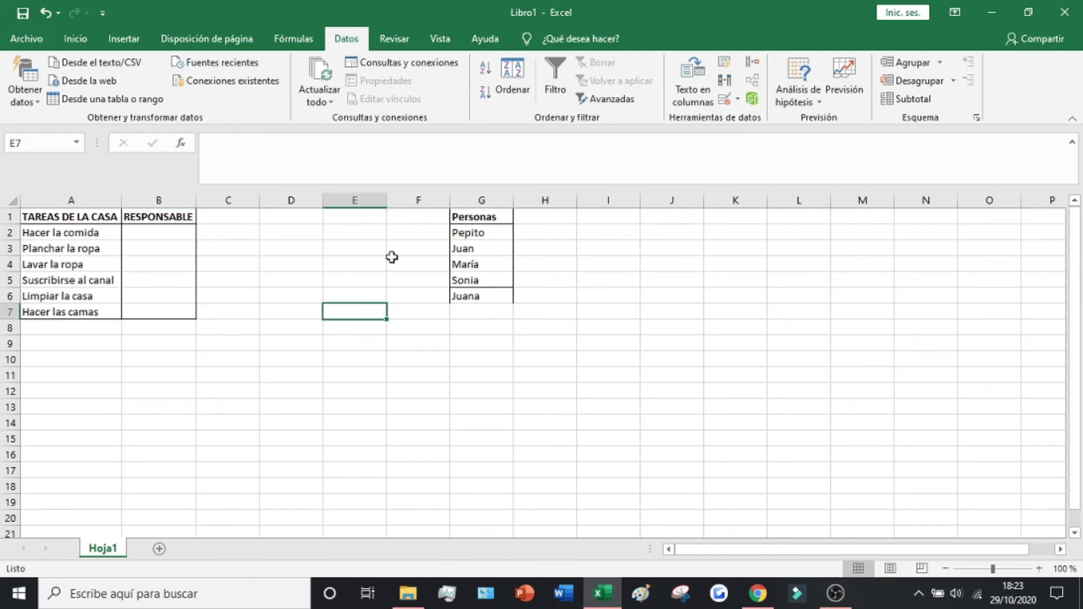
pyautogui.moveTo(192, 239); pyautogui.dragTo(180, 310)
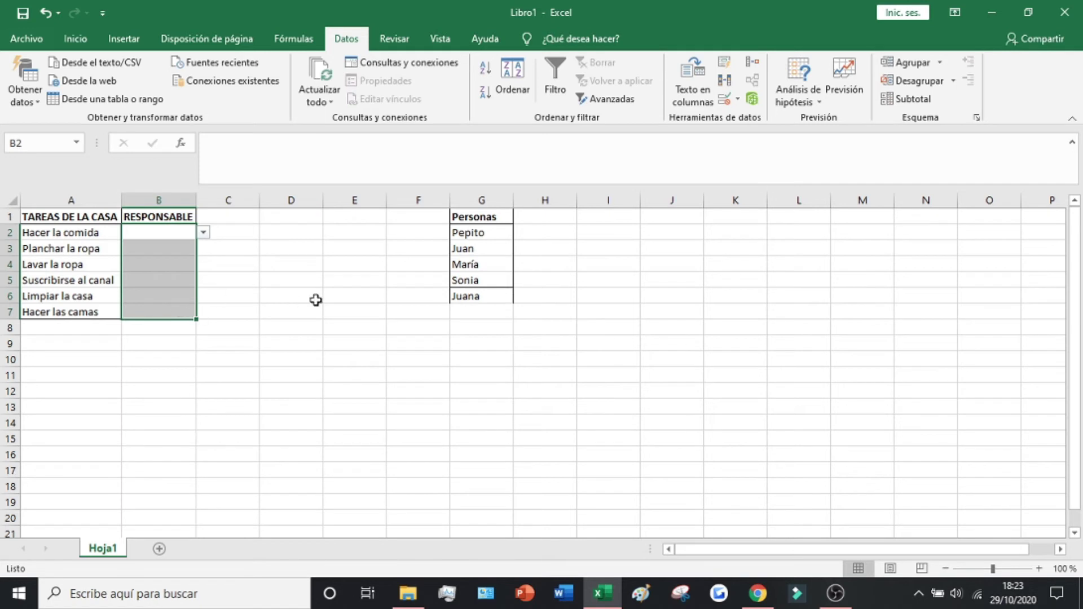
pyautogui.click(724, 99)
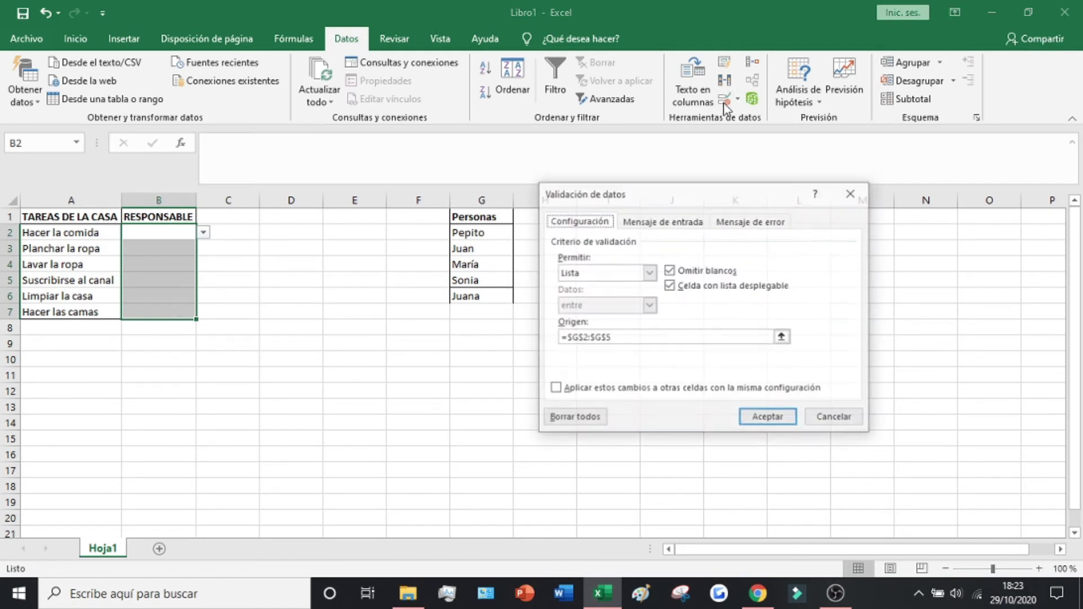
pyautogui.click(648, 273)
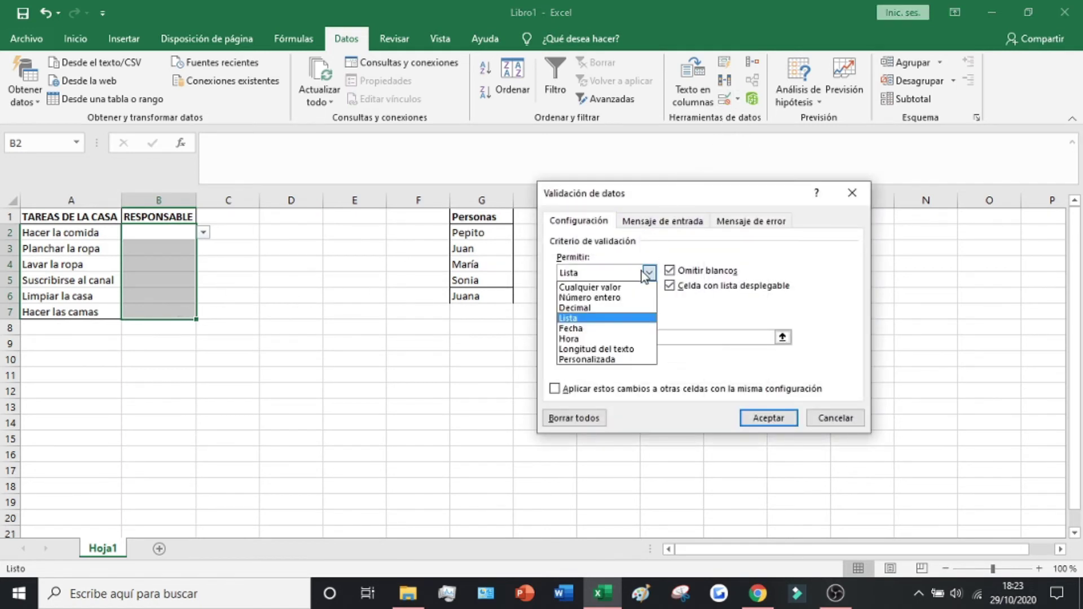
pyautogui.click(598, 284)
pyautogui.click(769, 418)
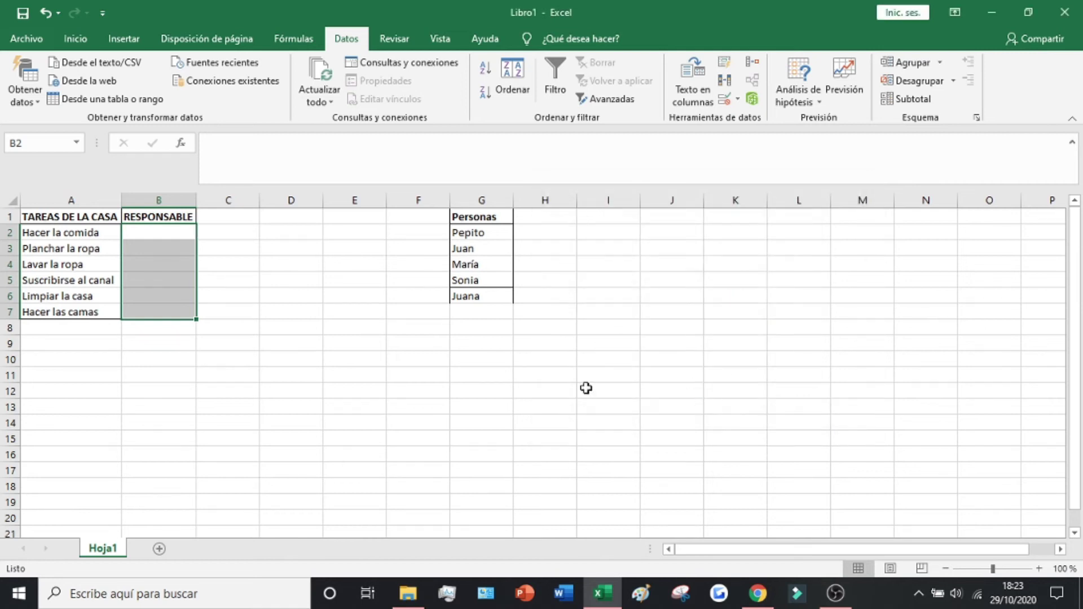
pyautogui.click(288, 304)
pyautogui.click(190, 275)
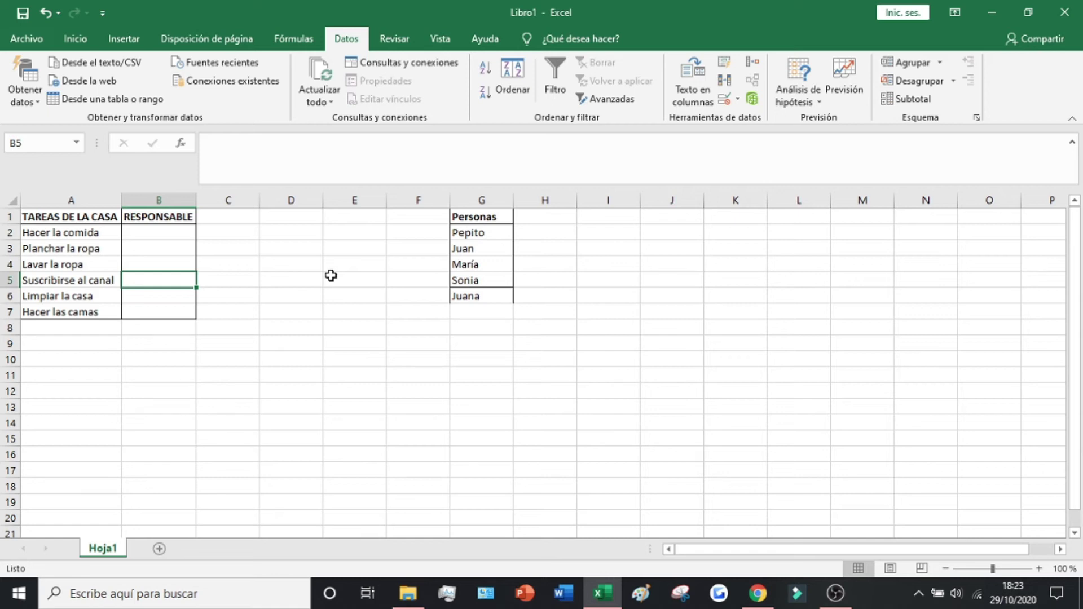
# - Convert G1:G6 into an Excel table with 'La tabla tiene encabezados' checked
pyautogui.moveTo(486, 219); pyautogui.dragTo(484, 296)
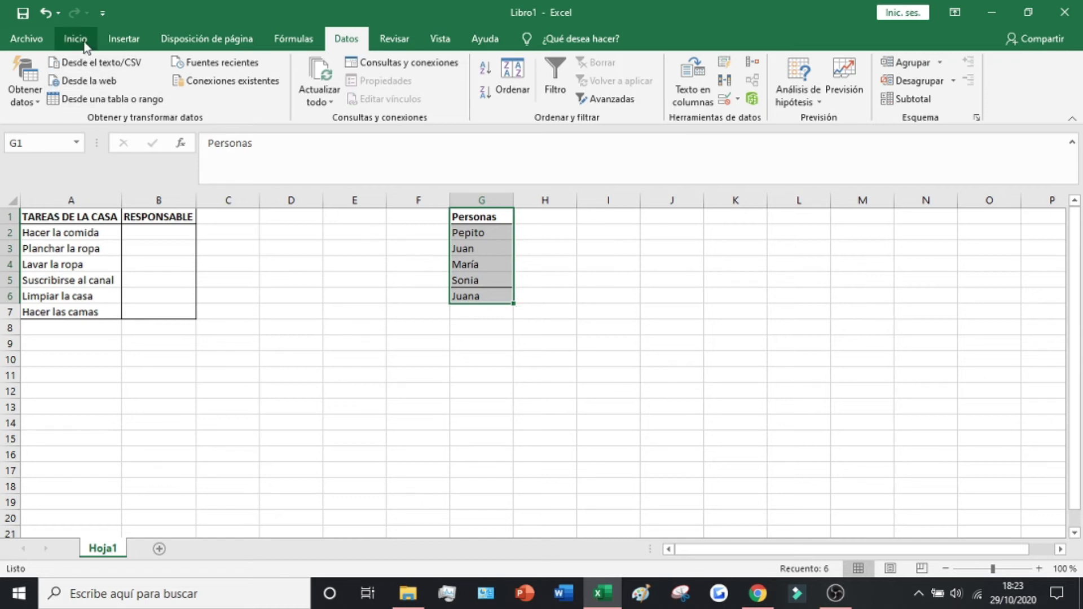
pyautogui.click(124, 39)
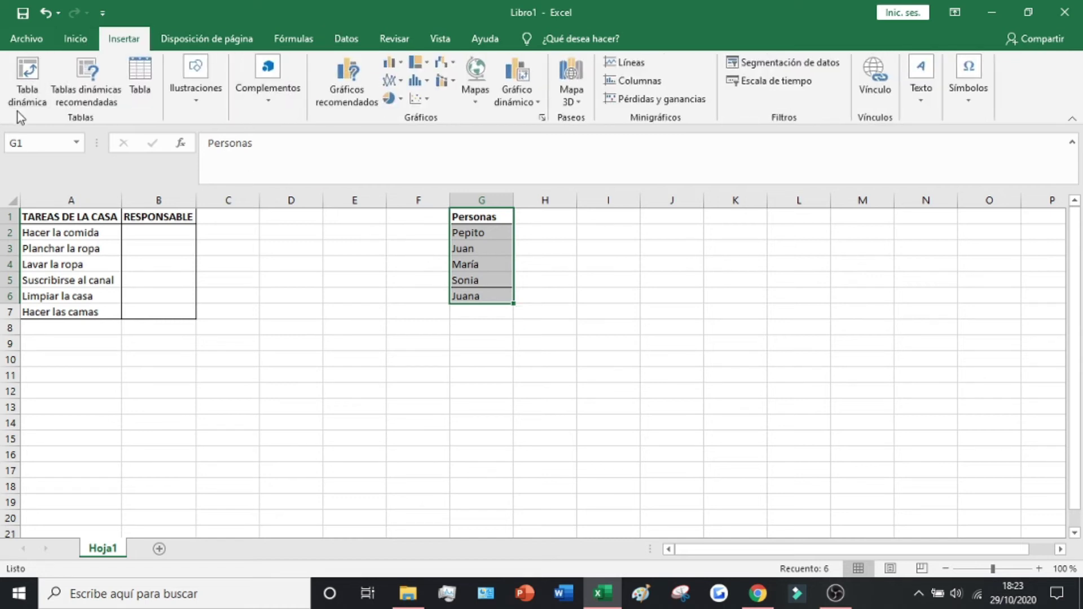
pyautogui.click(145, 75)
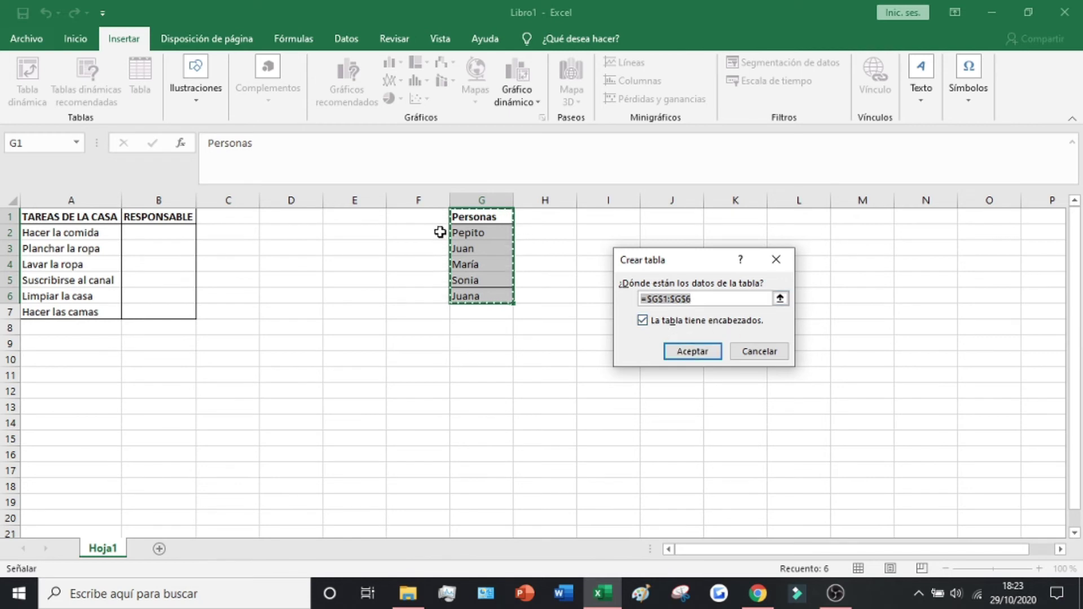
pyautogui.click(692, 351)
pyautogui.click(568, 289)
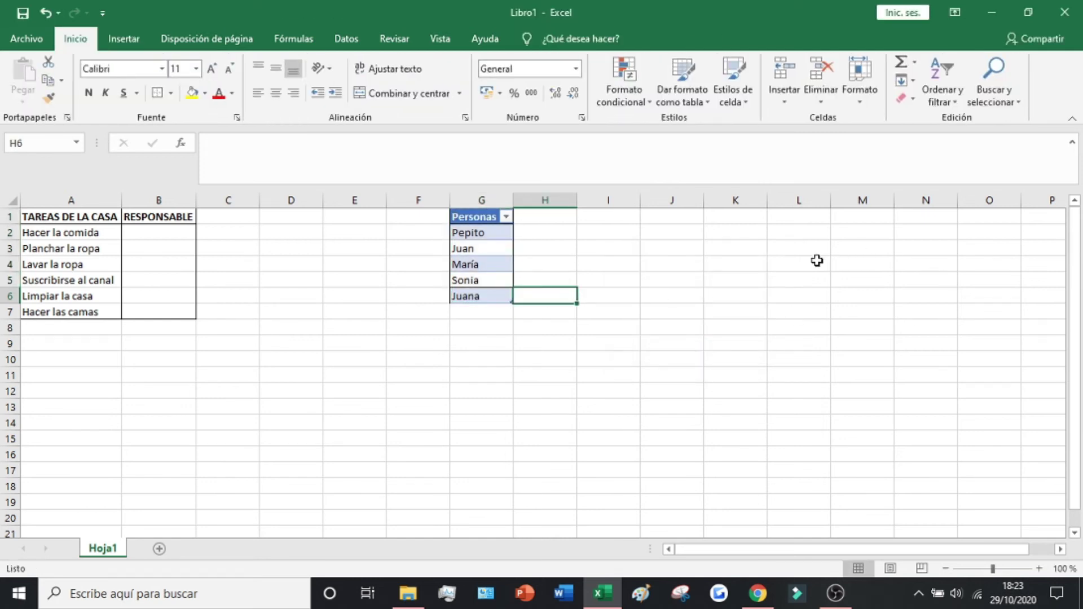
# - Enter Adrian in G7 so the Personas table extends to it
pyautogui.click(510, 314)
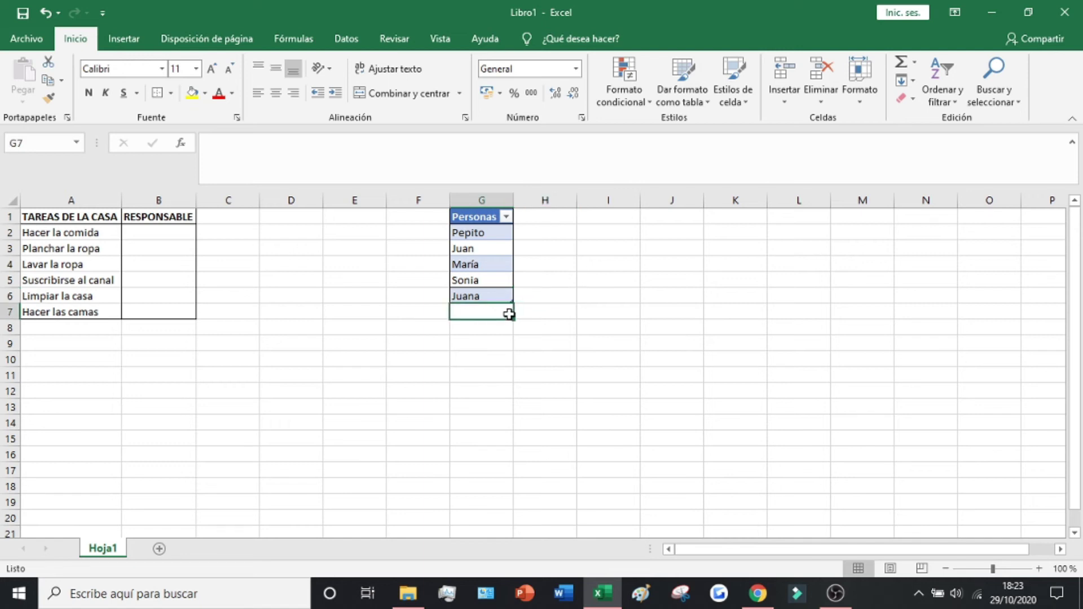
pyautogui.press('capslock')
pyautogui.write('A')
pyautogui.press('capslock')
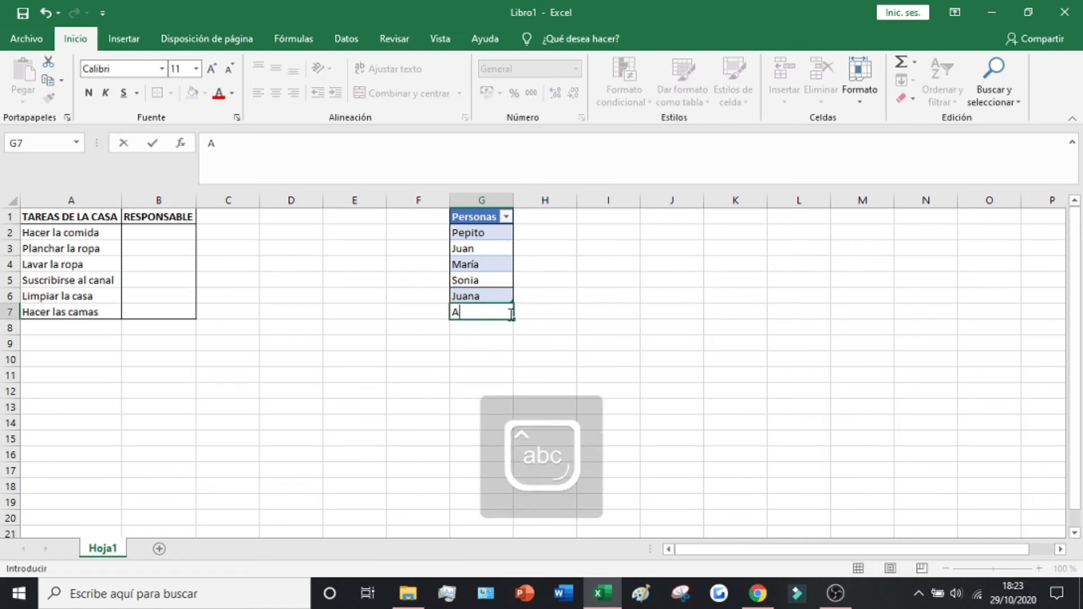
pyautogui.press('Return')
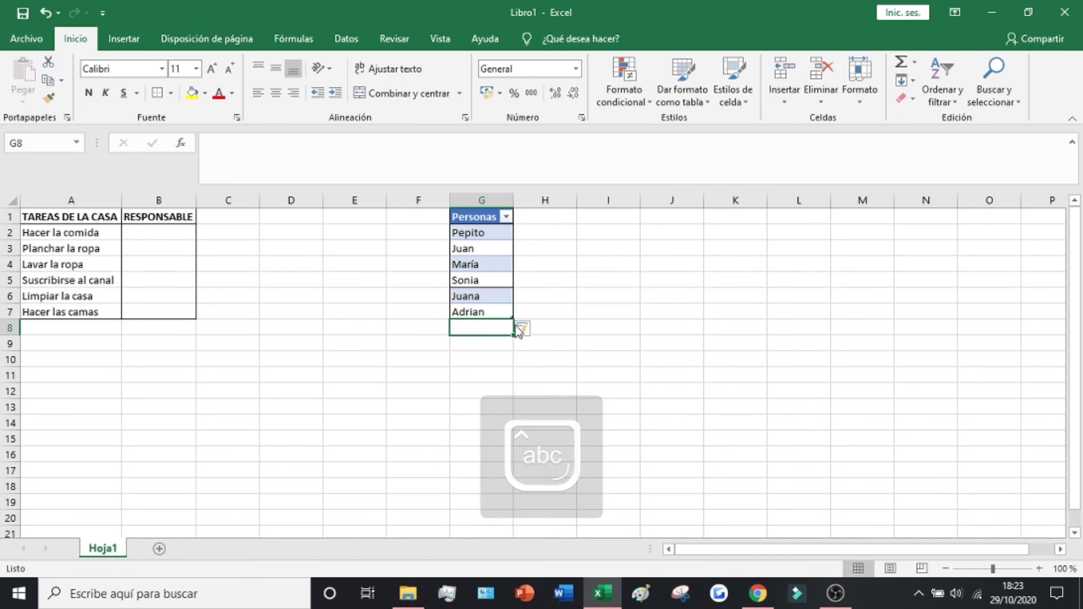
pyautogui.click(550, 362)
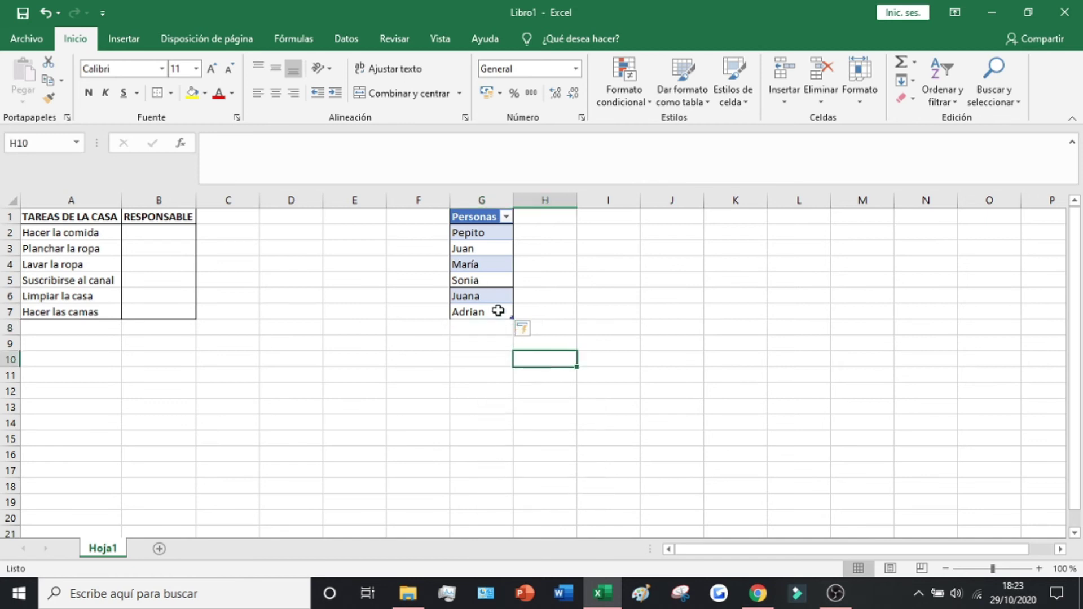
# - Enter Carmen in G8 below Adrian
pyautogui.click(493, 326)
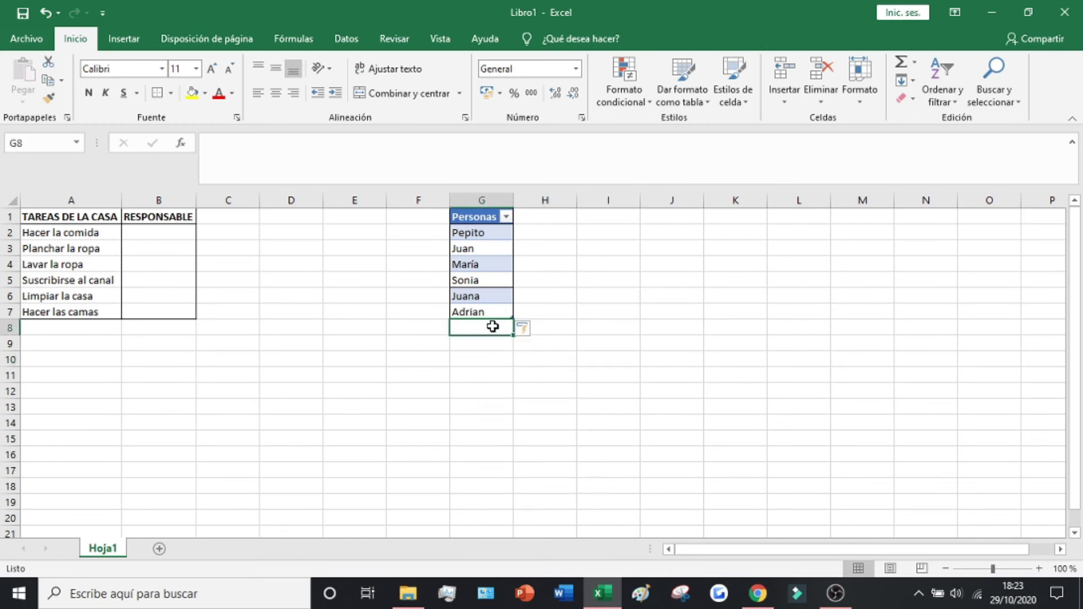
pyautogui.press('capslock')
pyautogui.write('C')
pyautogui.press('capslock')
pyautogui.write('armen')
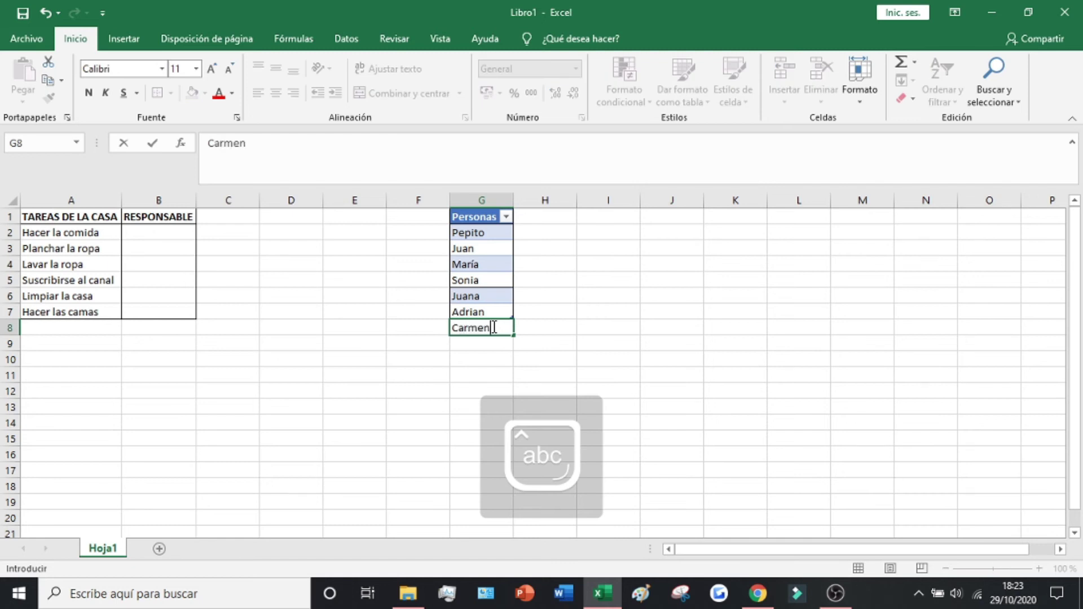
pyautogui.press('Return')
pyautogui.click(535, 316)
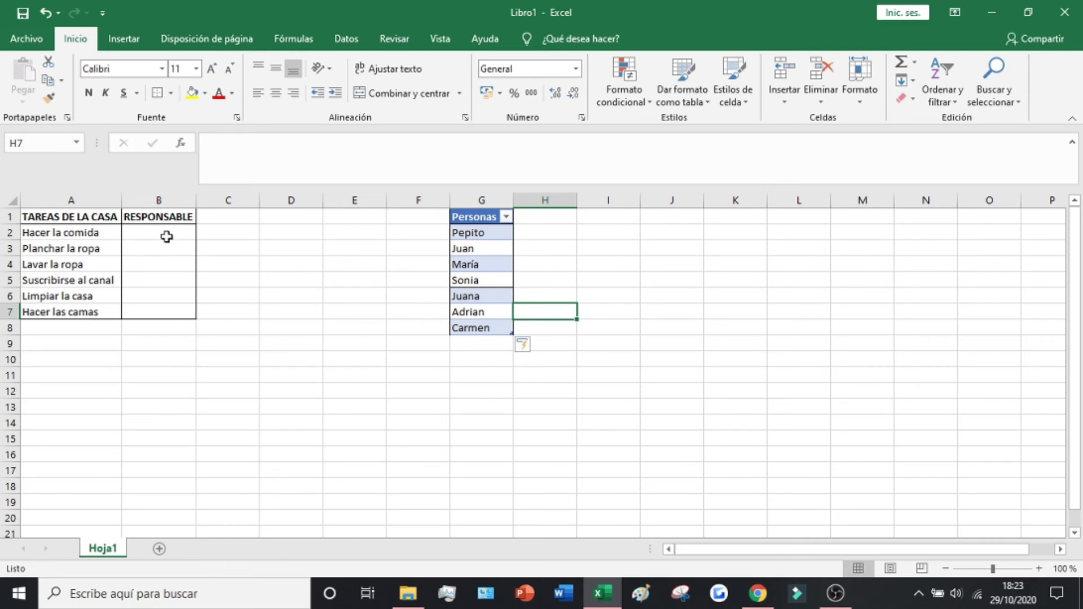
# - Give B2:B7 a Lista data validation rule with source =$G$2:$G$8
pyautogui.moveTo(166, 236); pyautogui.dragTo(164, 311)
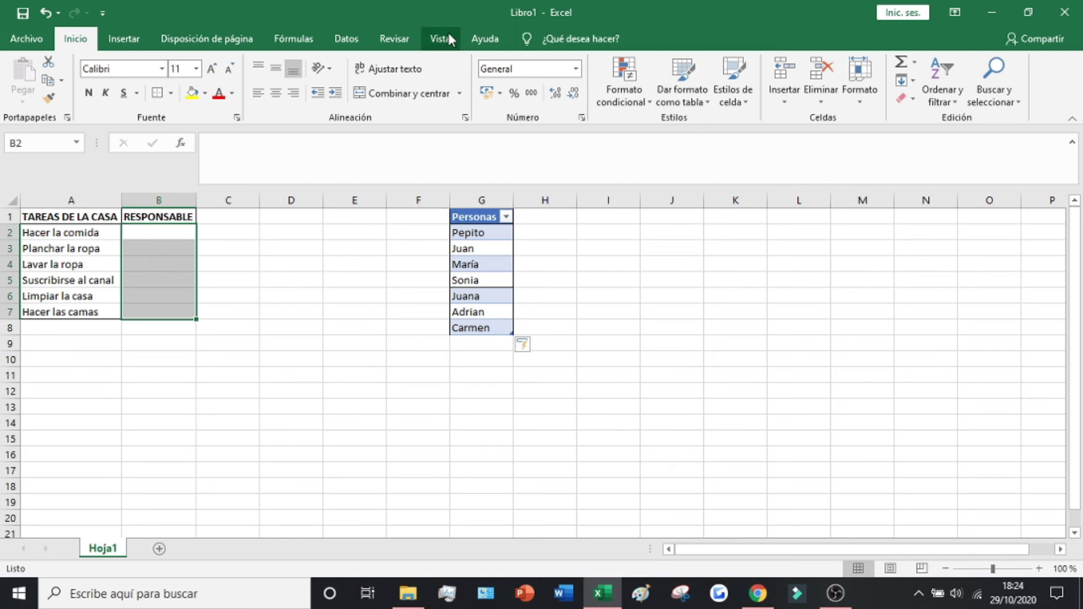
pyautogui.click(348, 40)
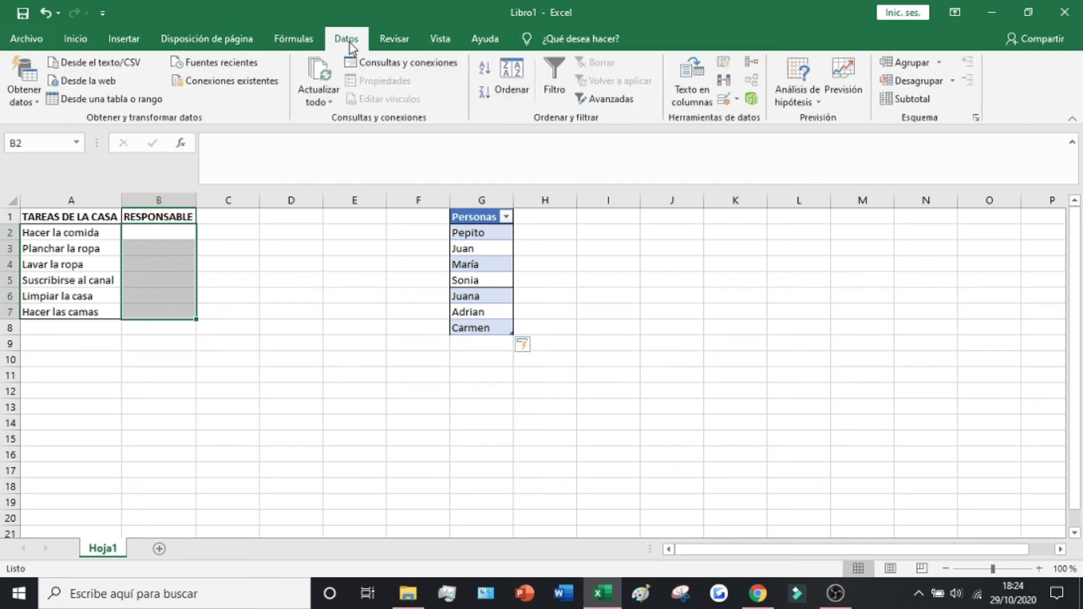
pyautogui.click(725, 102)
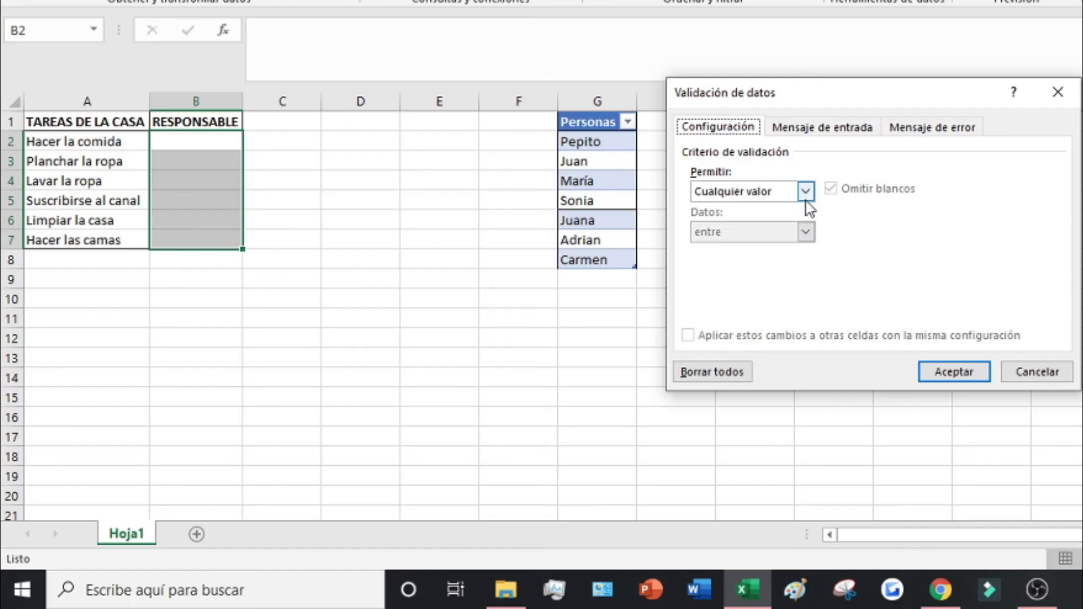
pyautogui.click(806, 193)
pyautogui.click(739, 247)
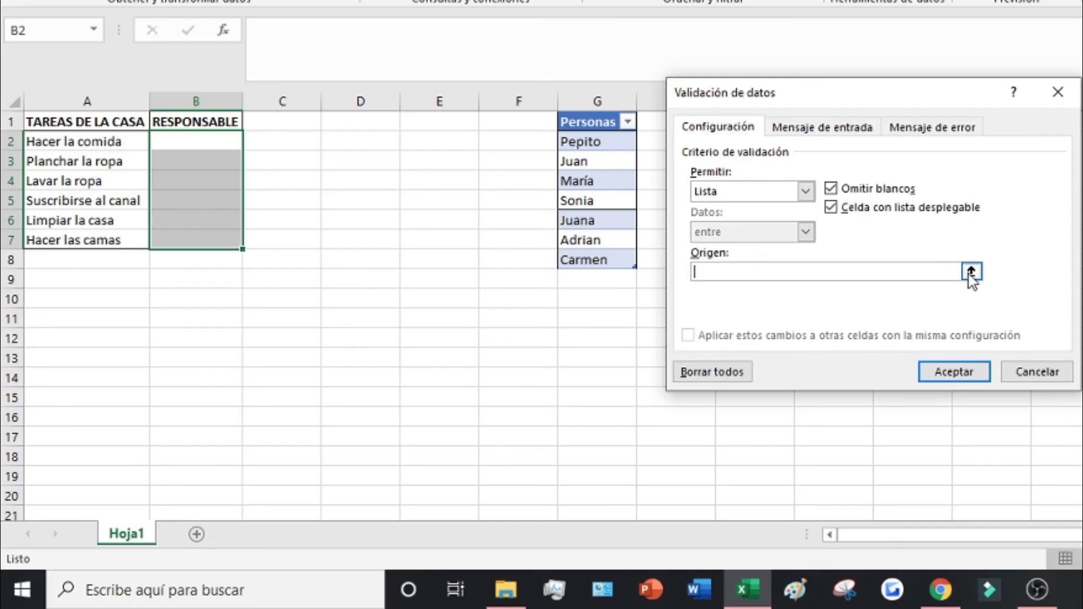
pyautogui.click(971, 272)
pyautogui.moveTo(601, 122); pyautogui.dragTo(608, 259)
pyautogui.moveTo(607, 141); pyautogui.dragTo(613, 258)
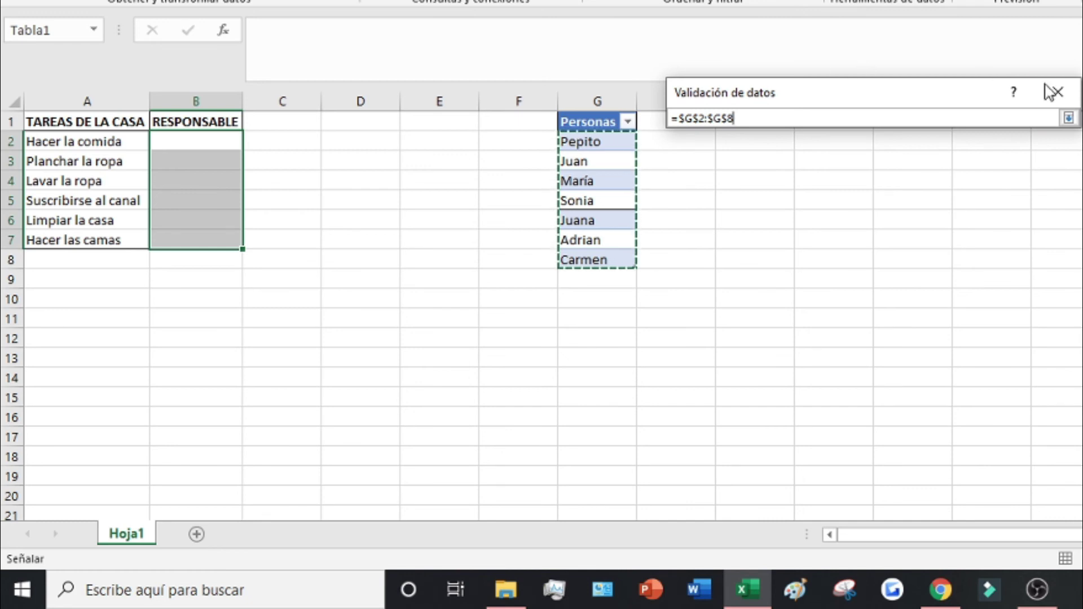
pyautogui.click(1067, 117)
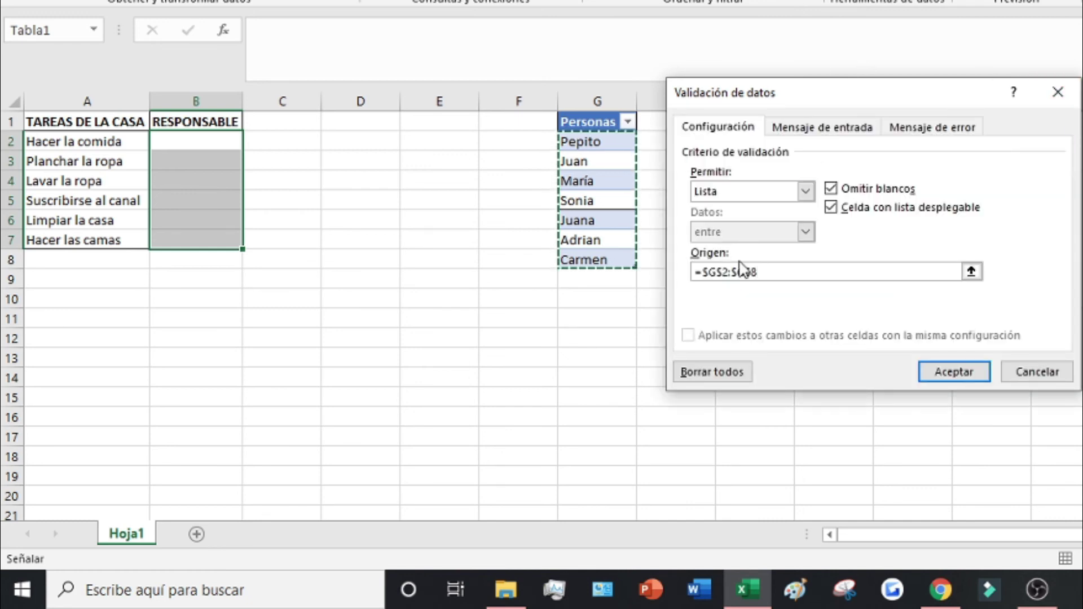
pyautogui.click(950, 370)
# - Open B2's dropdown to check it offers all seven names
pyautogui.click(440, 276)
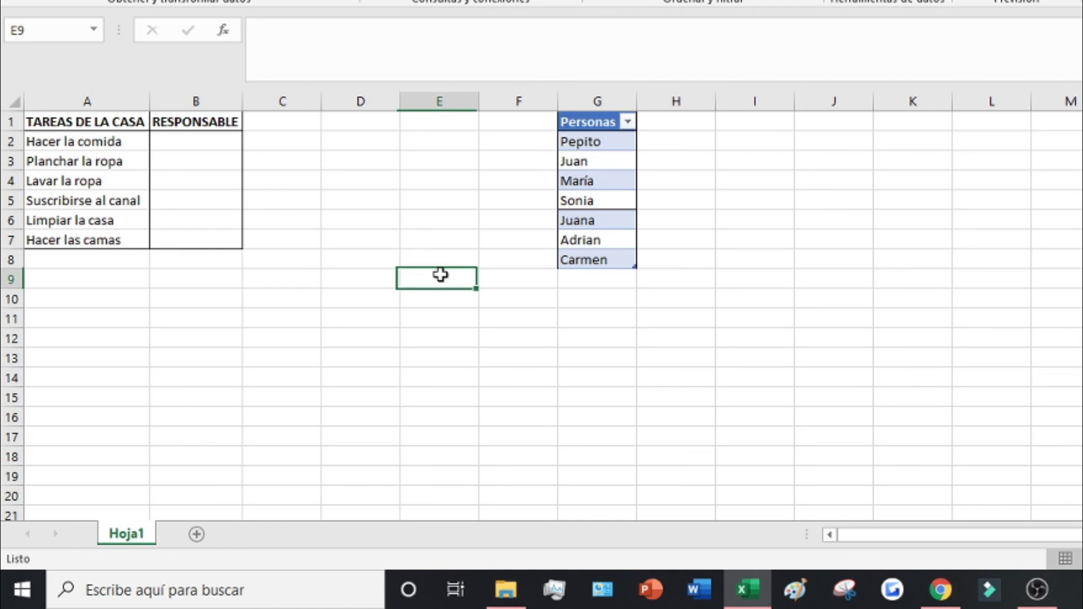
pyautogui.click(237, 147)
pyautogui.click(251, 142)
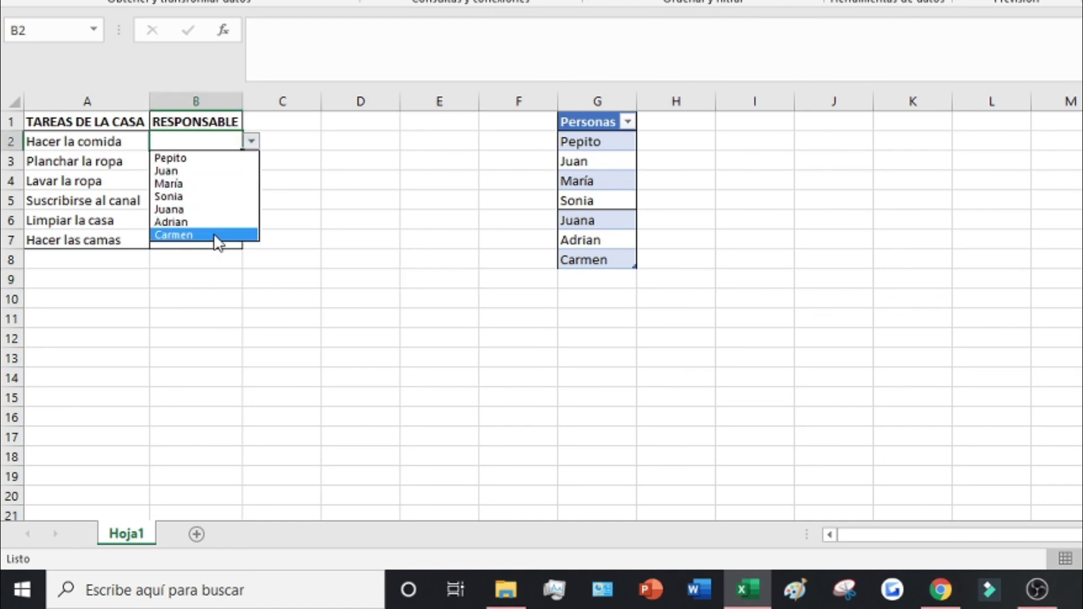
# - Add Jose to the Personas table in G9
pyautogui.click(327, 288)
pyautogui.click(568, 278)
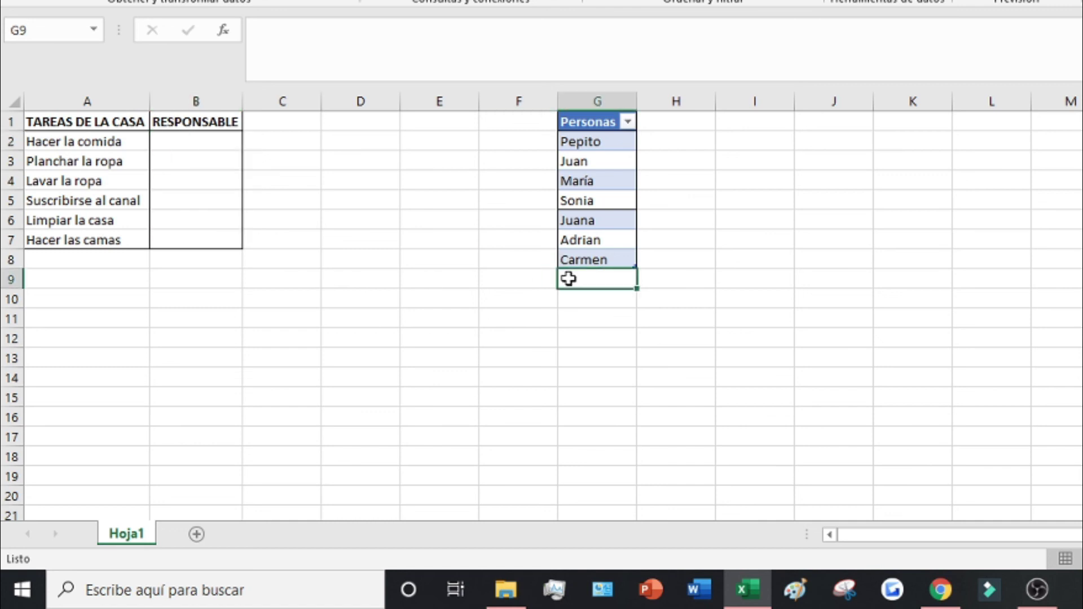
pyautogui.write('Jose')
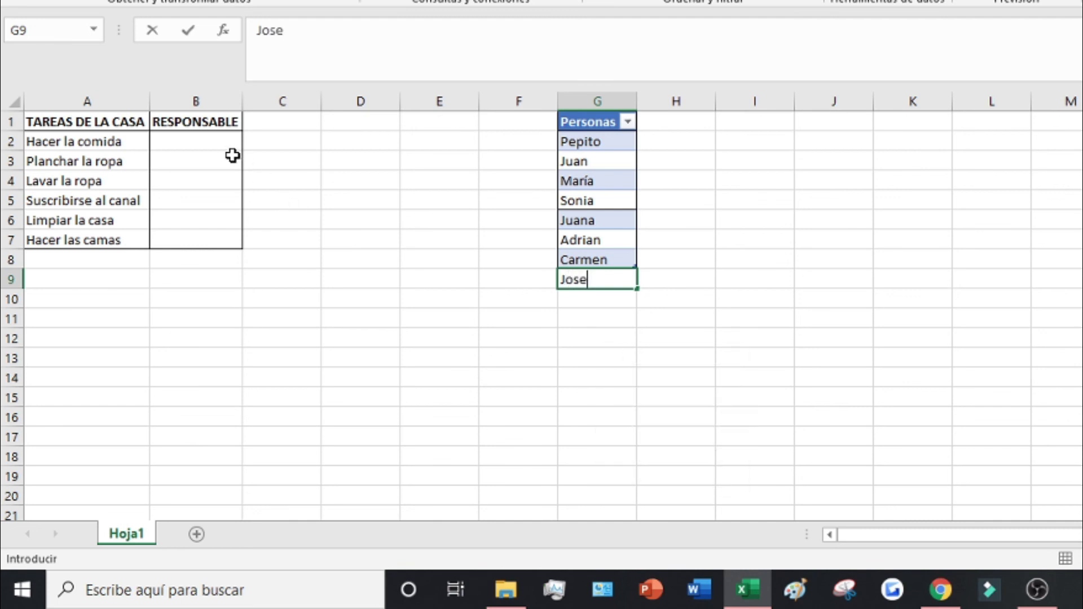
pyautogui.click(385, 203)
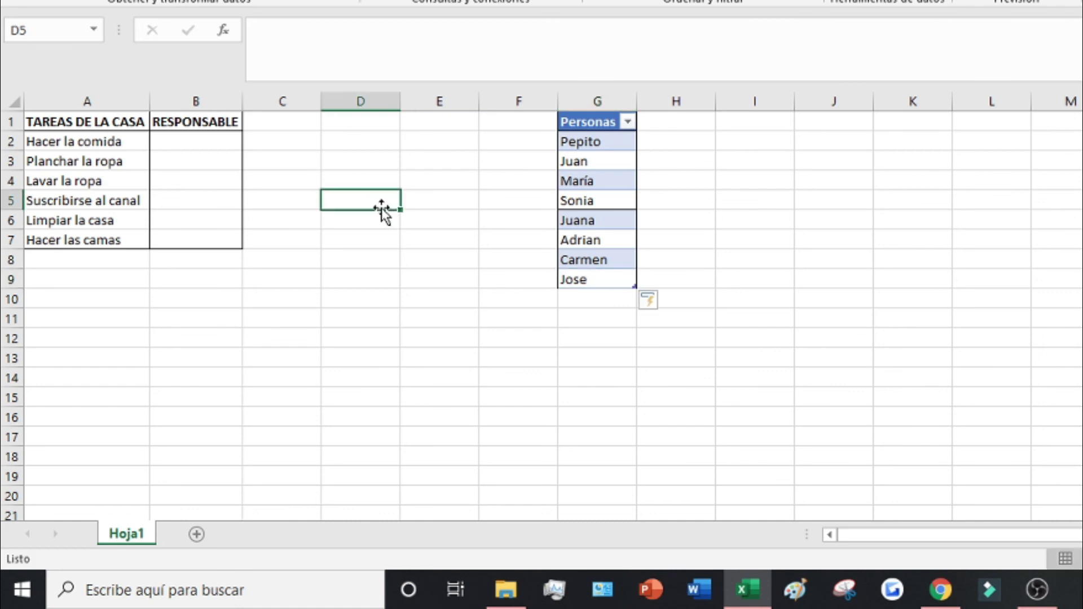
# - Choose Jose from B2's dropdown as responsable for Hacer la comida
pyautogui.click(235, 138)
pyautogui.click(251, 141)
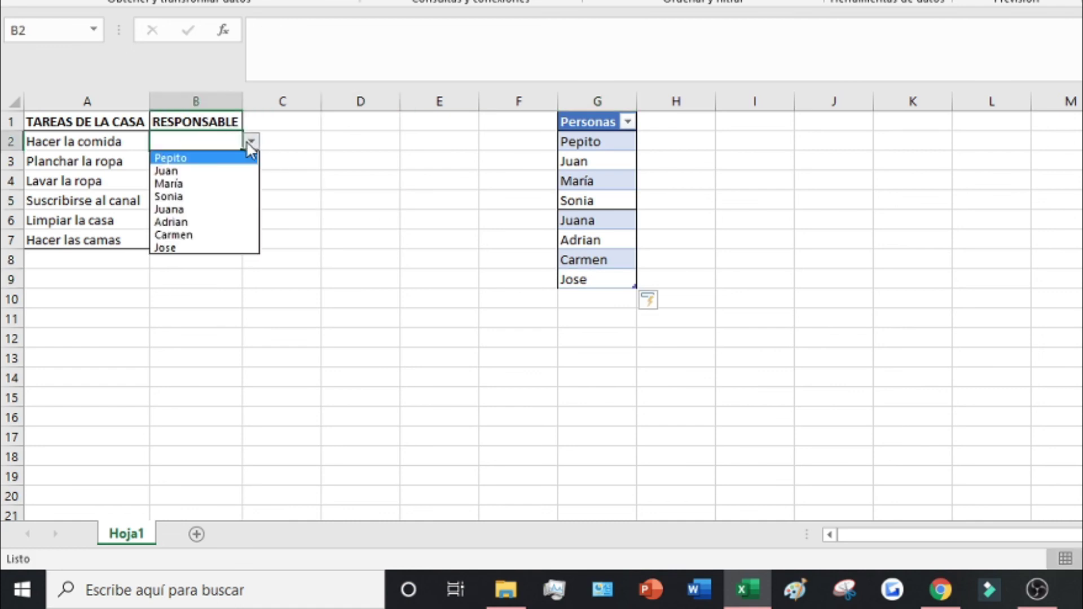
pyautogui.click(175, 248)
pyautogui.click(336, 256)
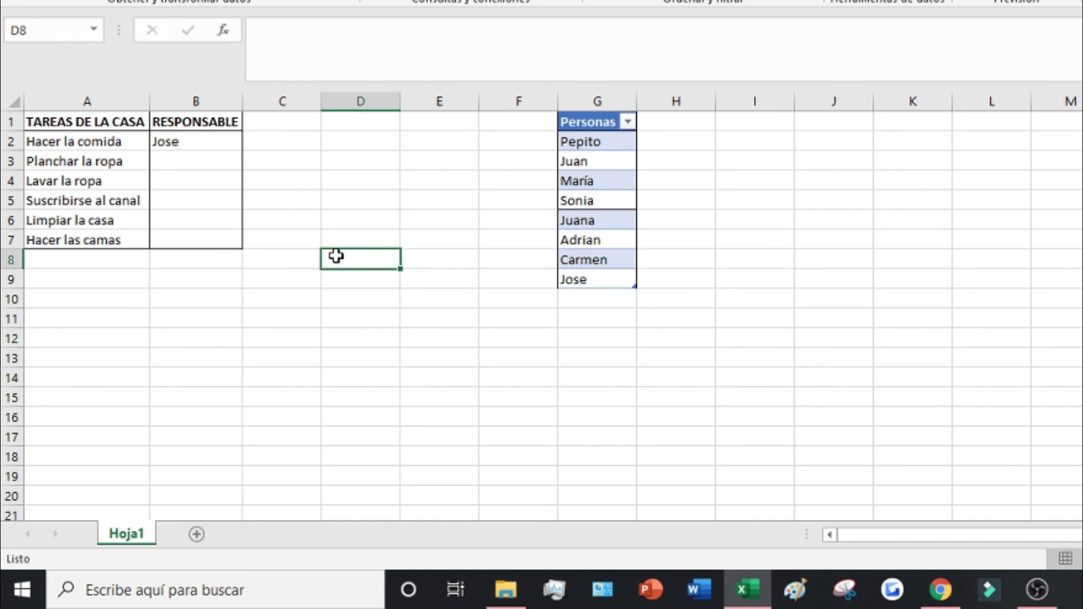